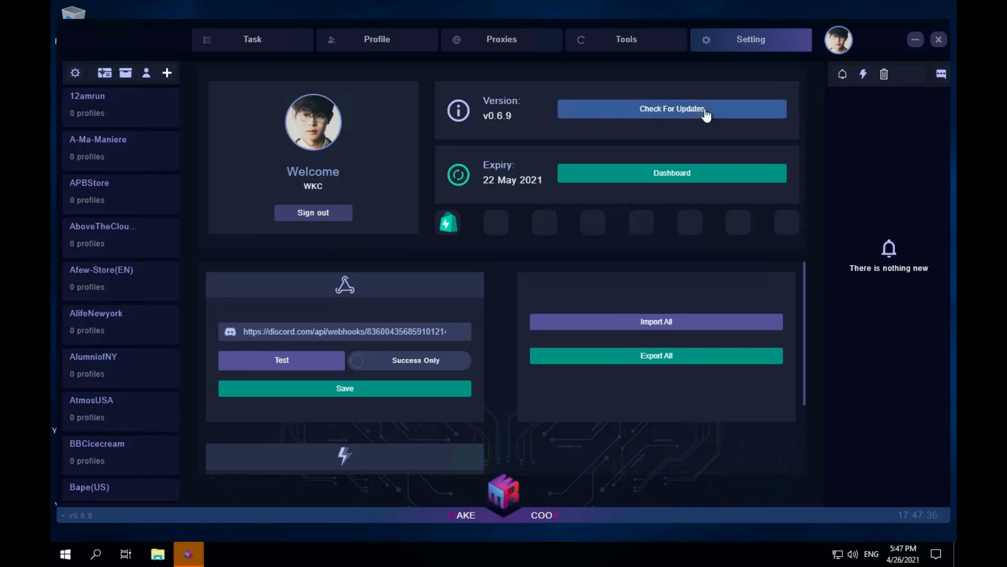
- Check for updates, and in the quick task settings choose the Test proxy group and add the Test profile
click(659, 116)
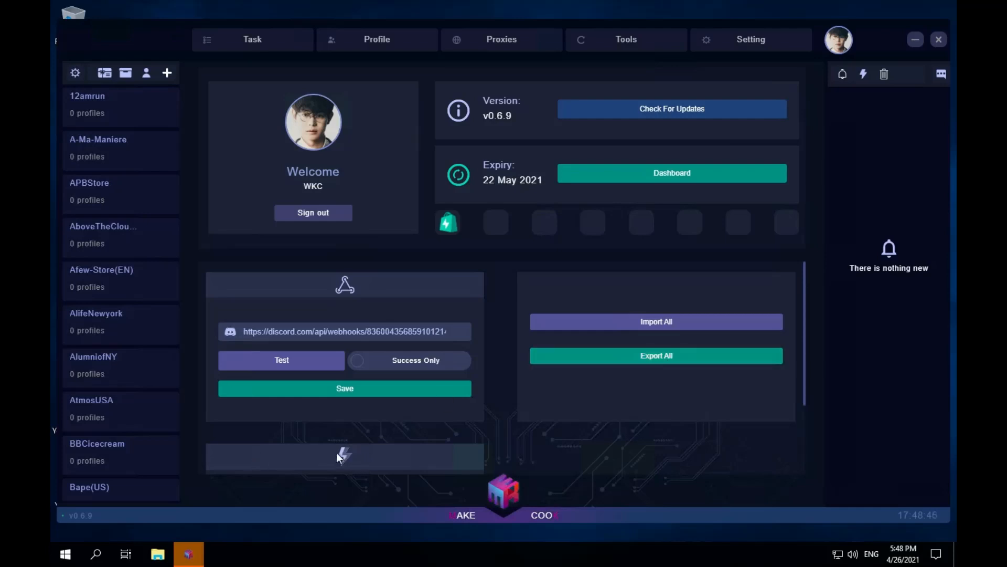
click(363, 450)
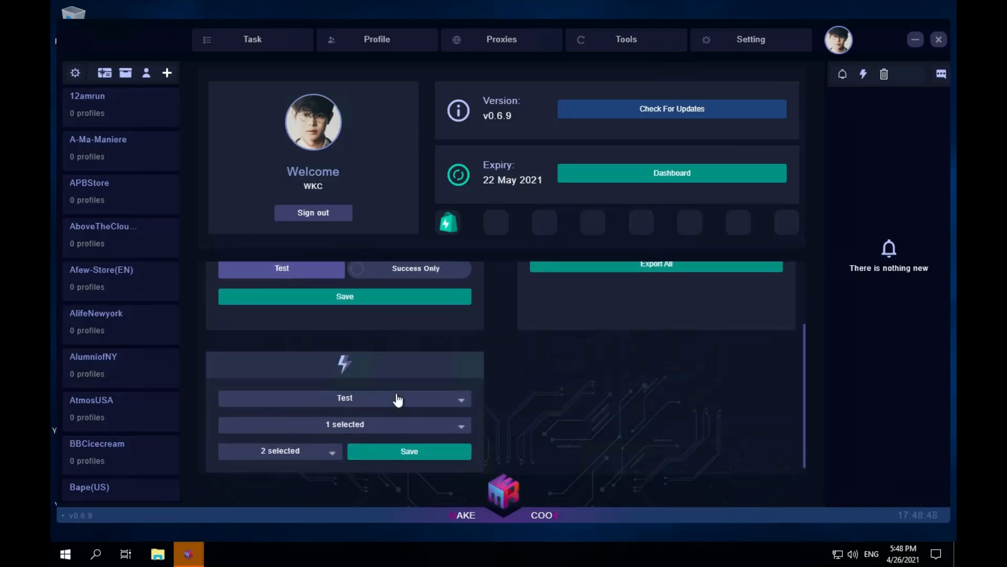
click(420, 402)
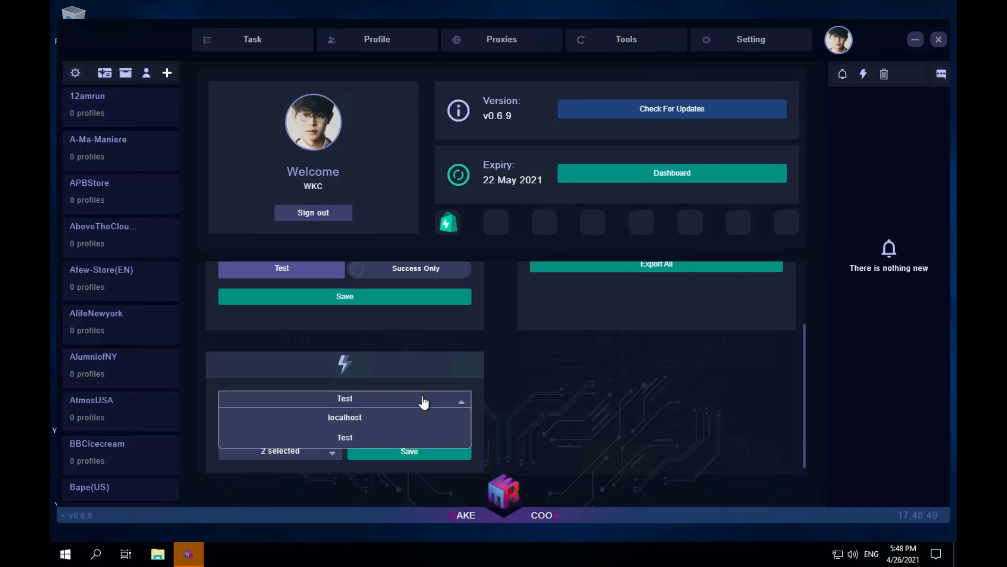
click(372, 444)
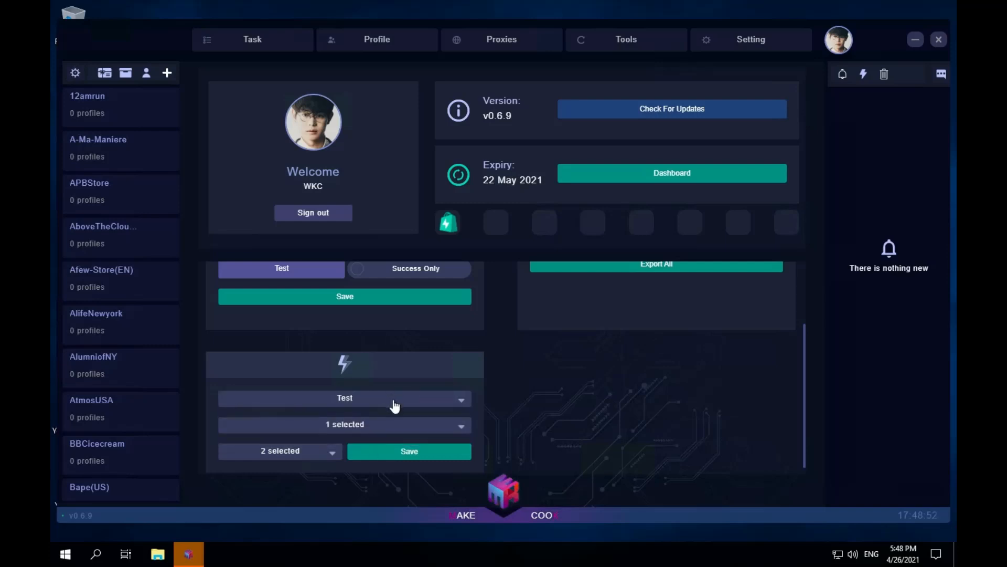
click(418, 428)
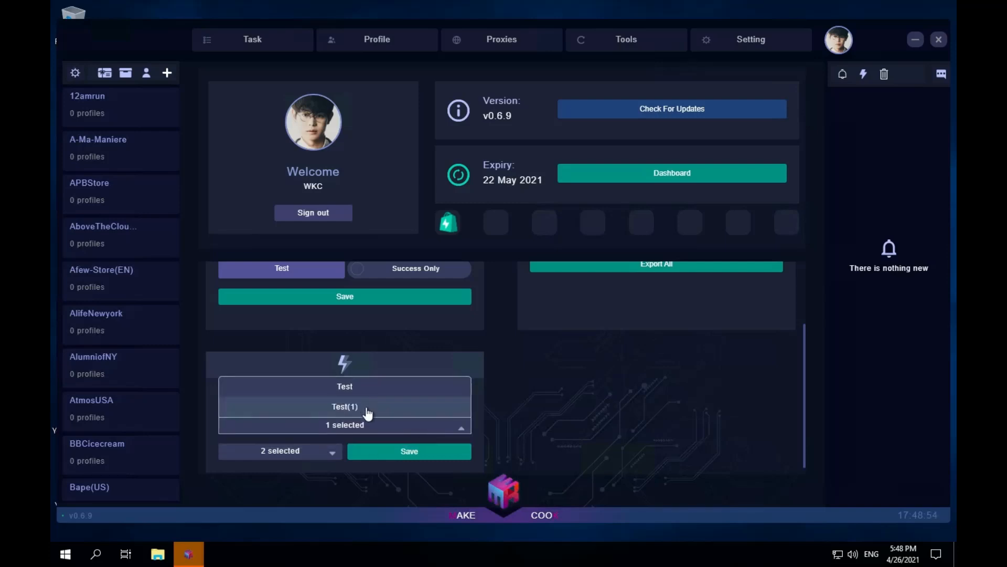
click(363, 389)
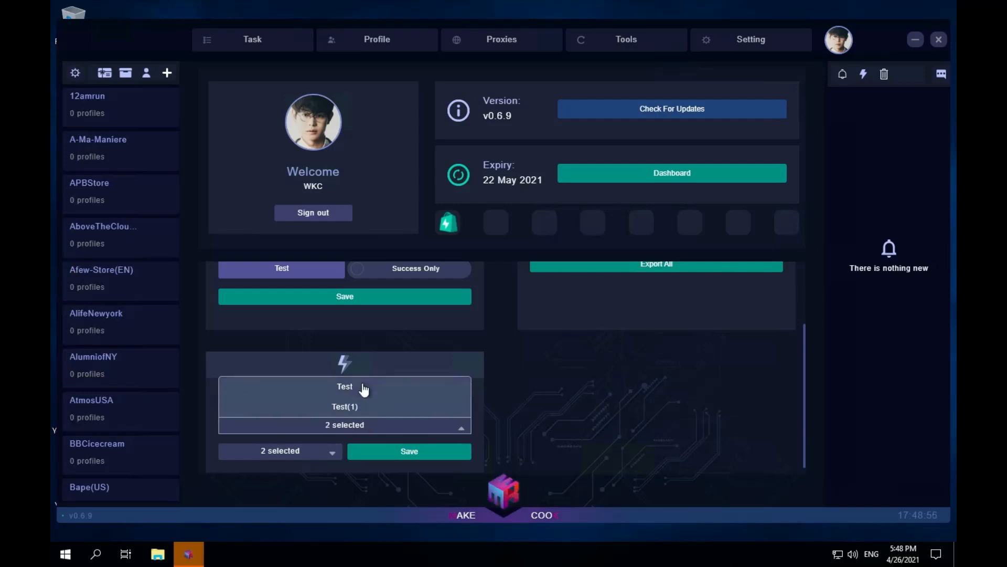
- Add sizes L, XL, 3.5, XXL and M to the quick task's size selection and save the quick task settings
click(322, 454)
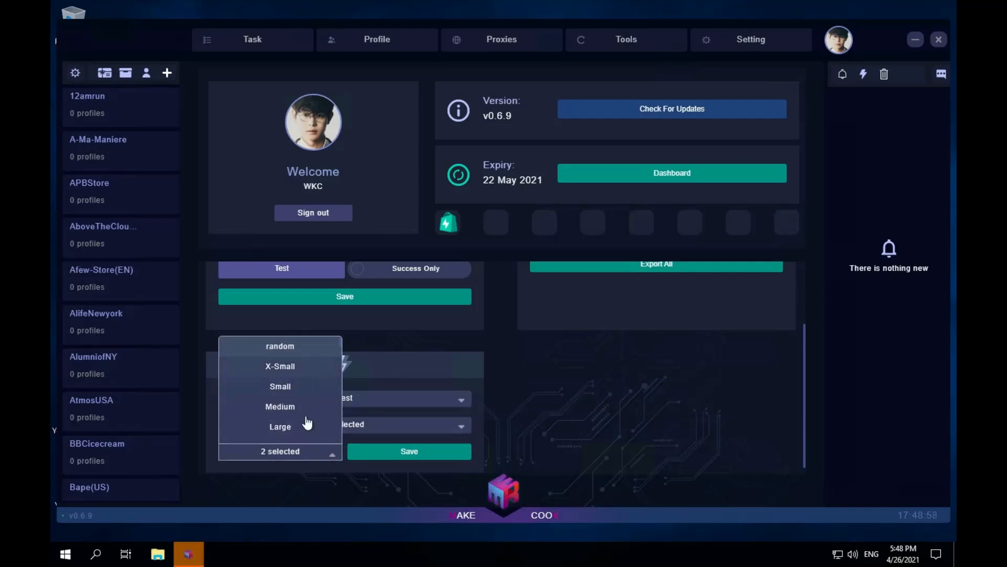
scroll(293, 419, down, 5)
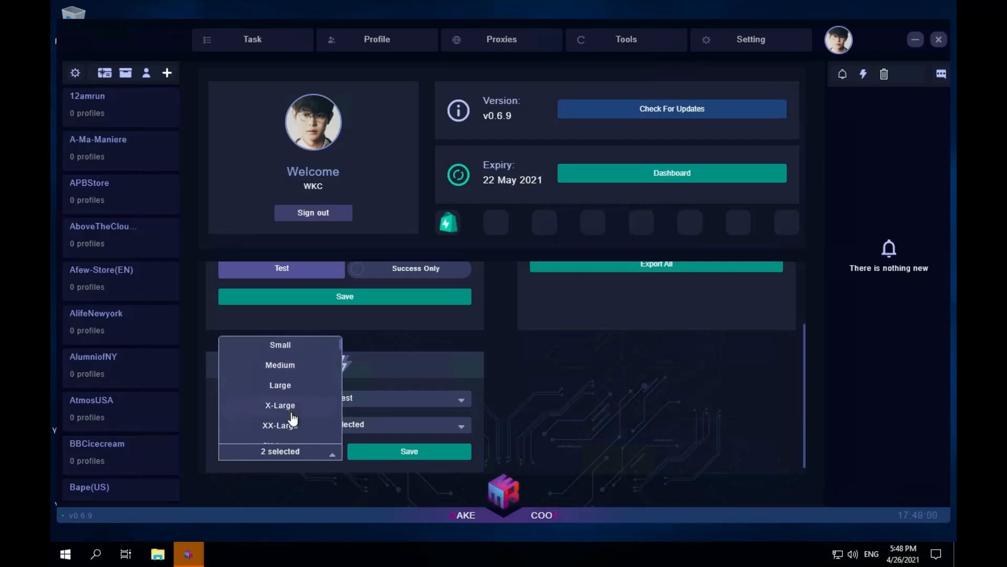
scroll(292, 421, down, 3)
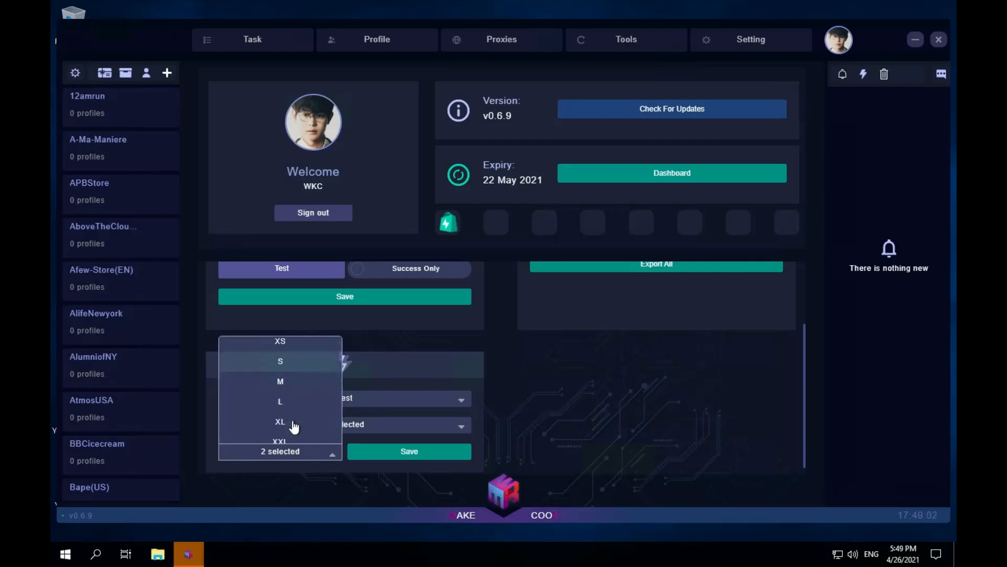
click(282, 405)
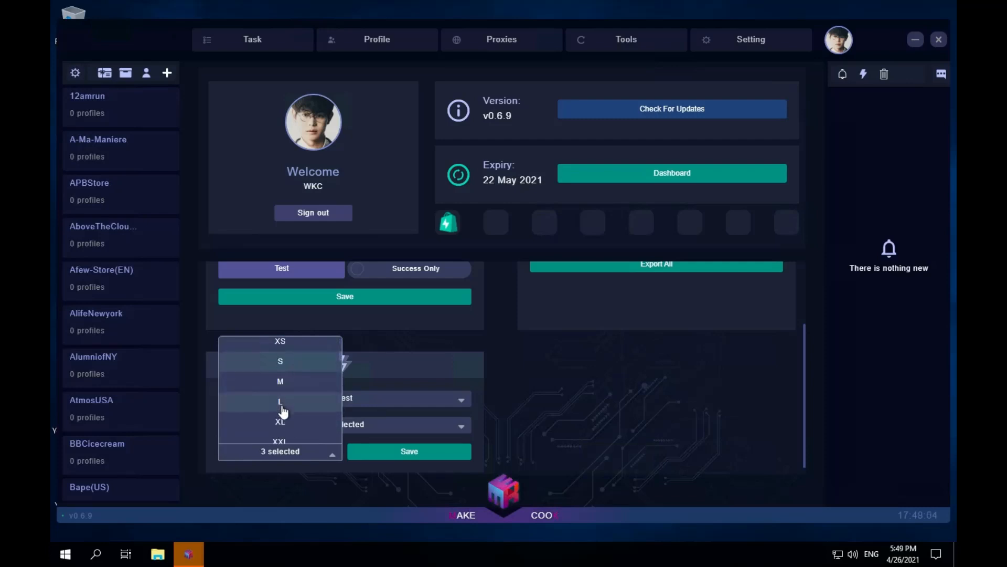
click(286, 427)
scroll(286, 433, down, 1)
click(280, 429)
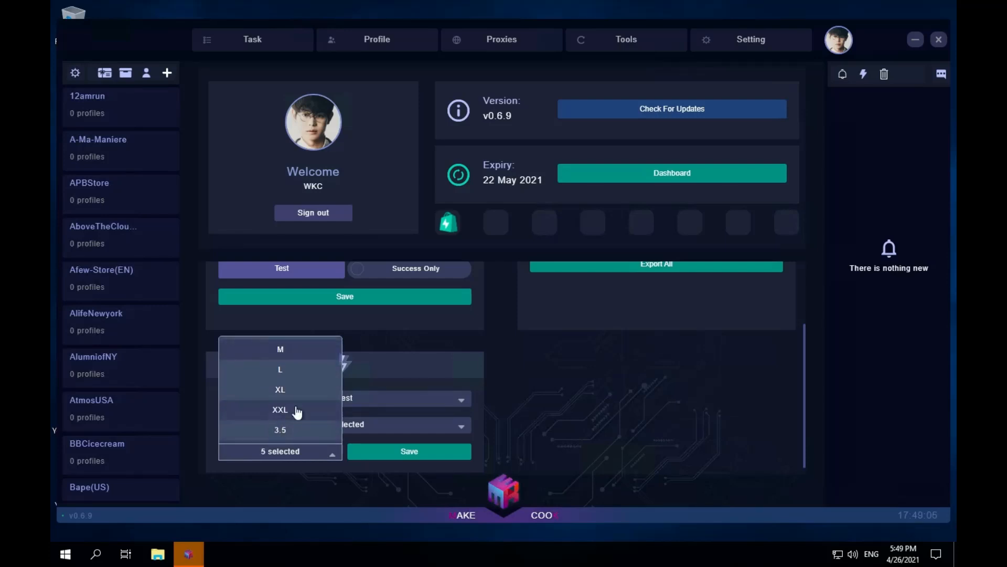
click(304, 411)
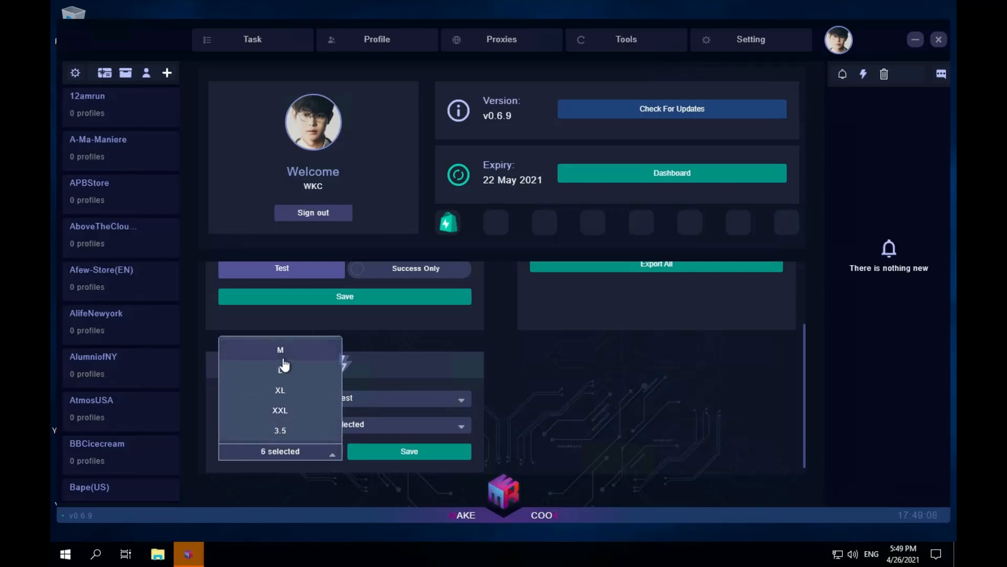
scroll(283, 362, up, 1)
click(292, 376)
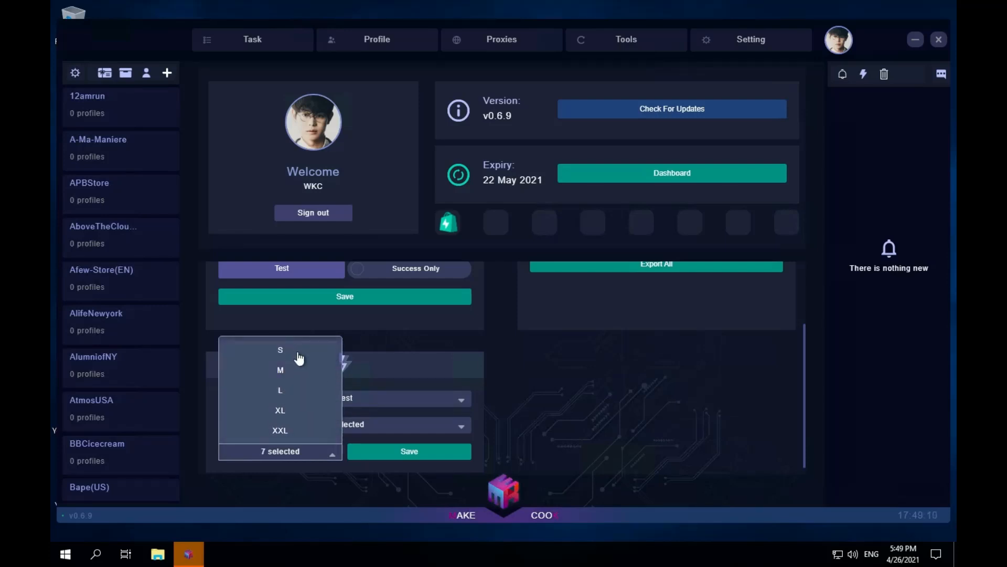
click(414, 373)
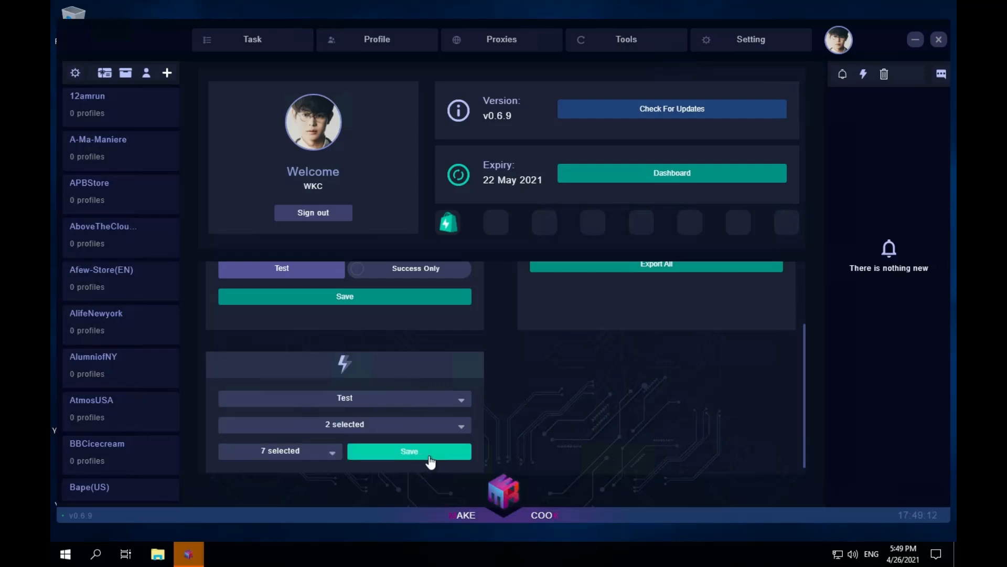
click(427, 455)
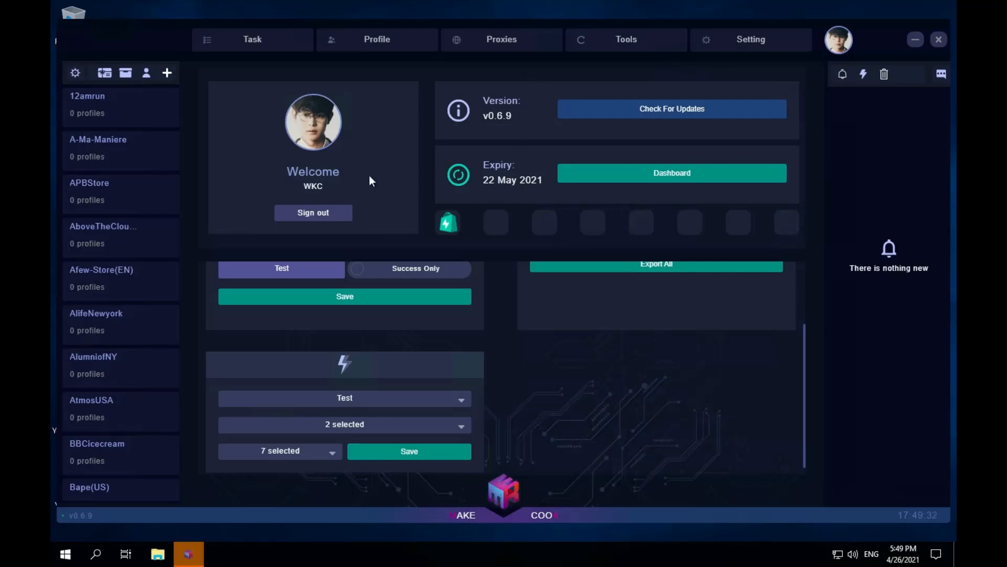
- Open the gift cards page and examine the card entry area, the proxy group choices and the group name field
click(104, 77)
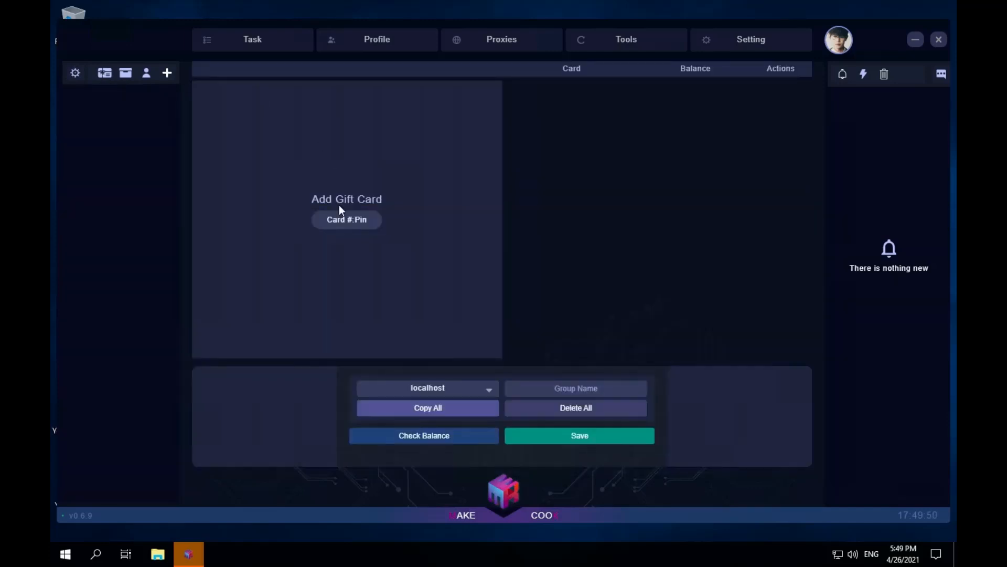
click(302, 134)
click(469, 391)
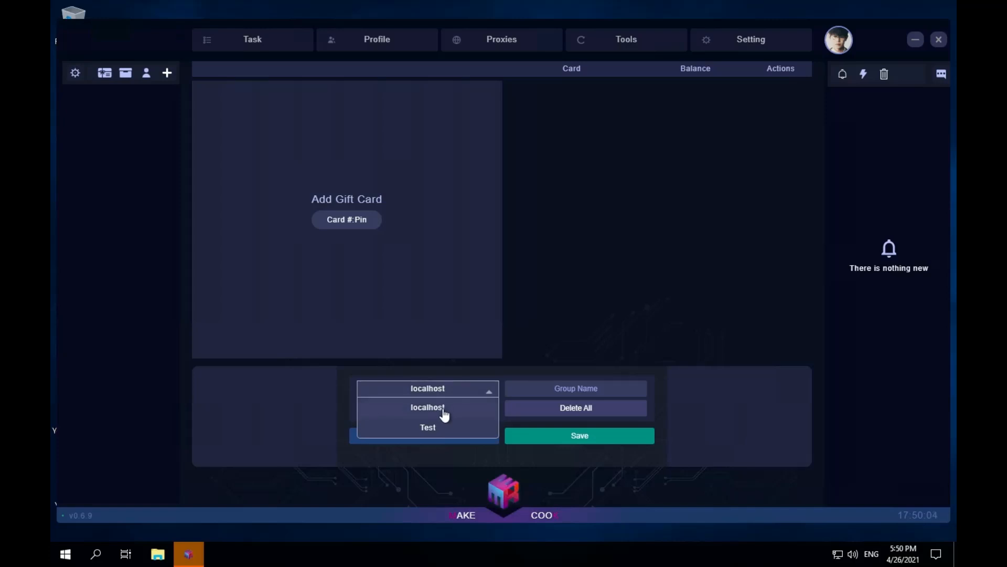
click(584, 392)
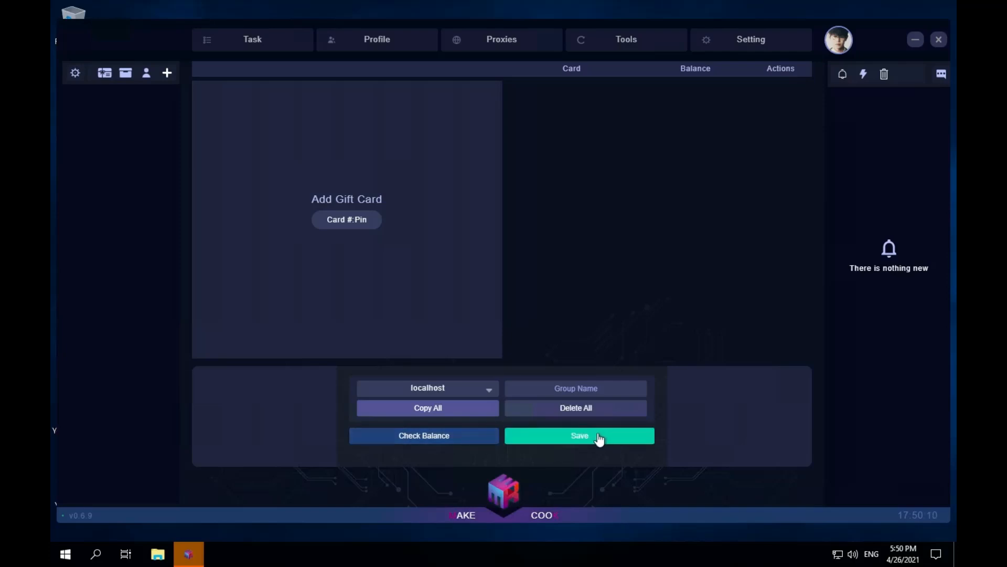
- Open the shipping rates page, select the Test(1) profile for applying a rate, and view the profile choices for fetching rates
click(126, 74)
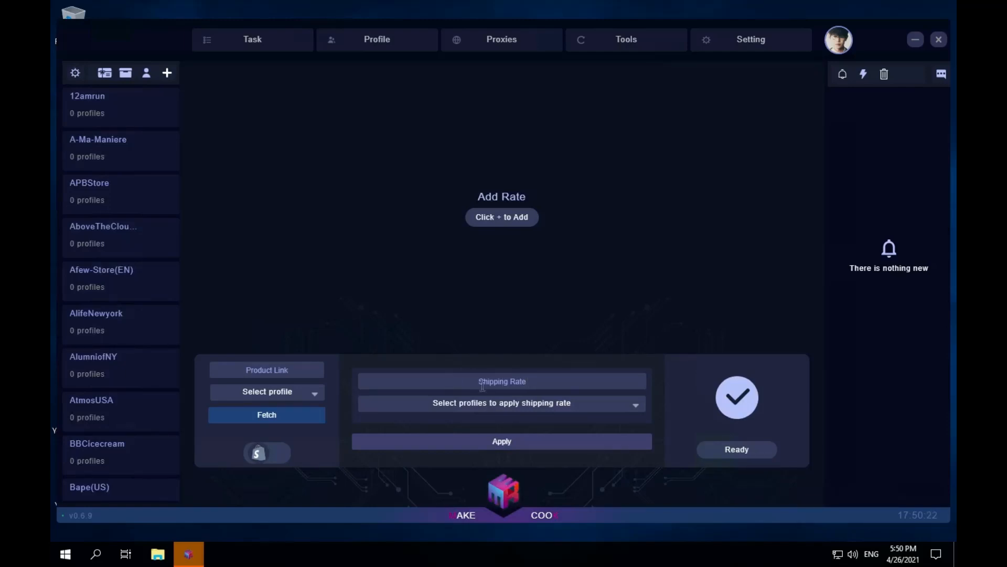
click(587, 408)
click(523, 385)
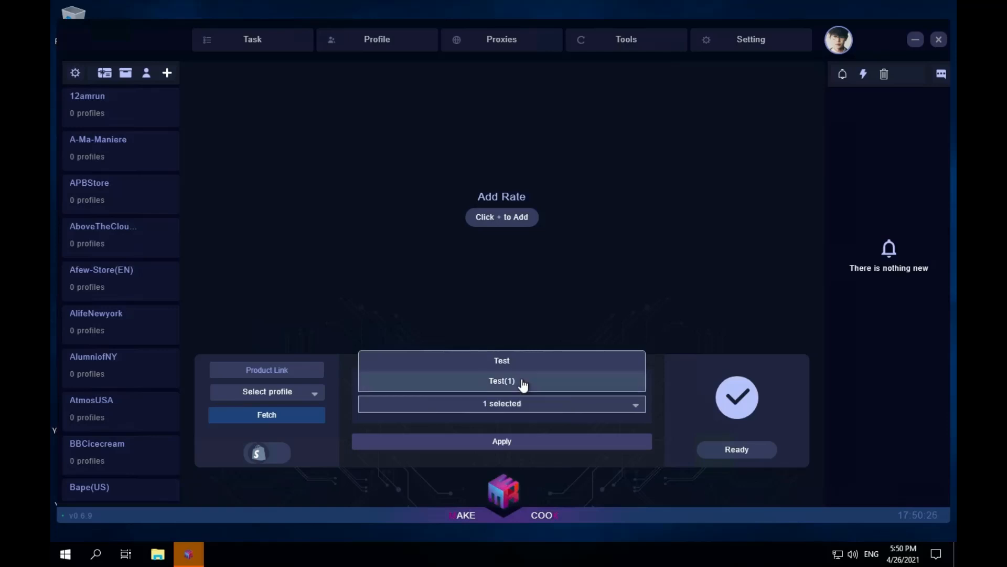
click(575, 417)
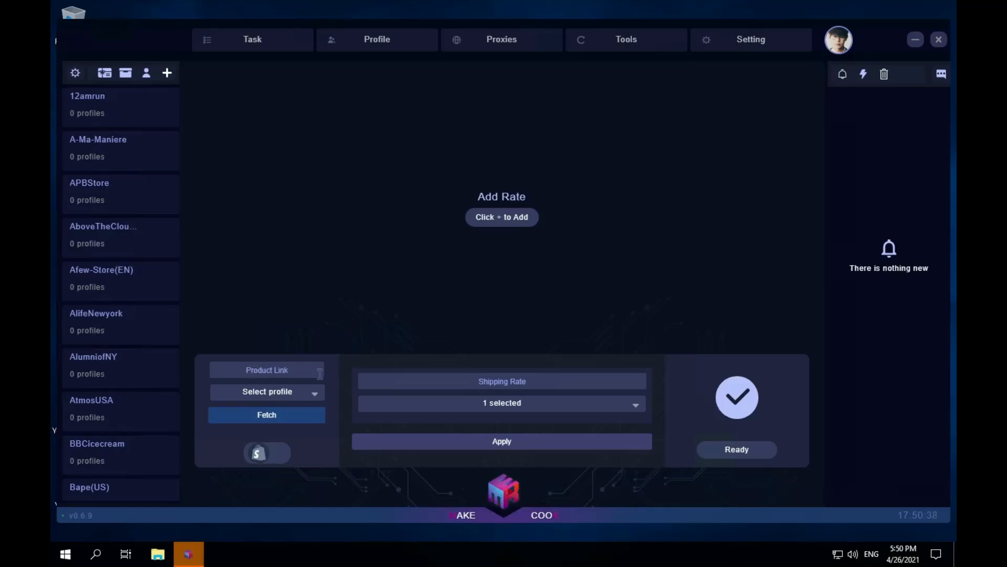
click(310, 400)
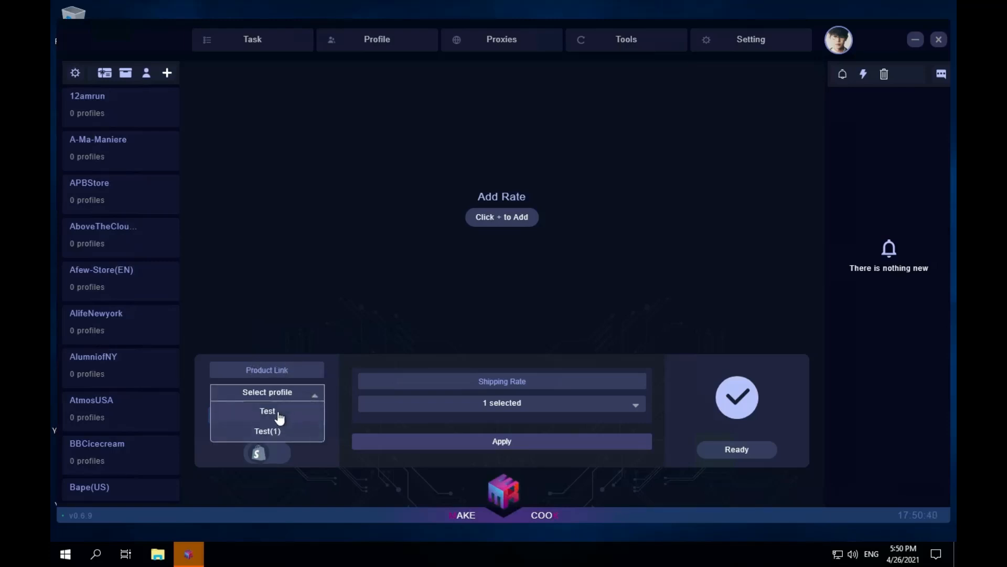
click(335, 414)
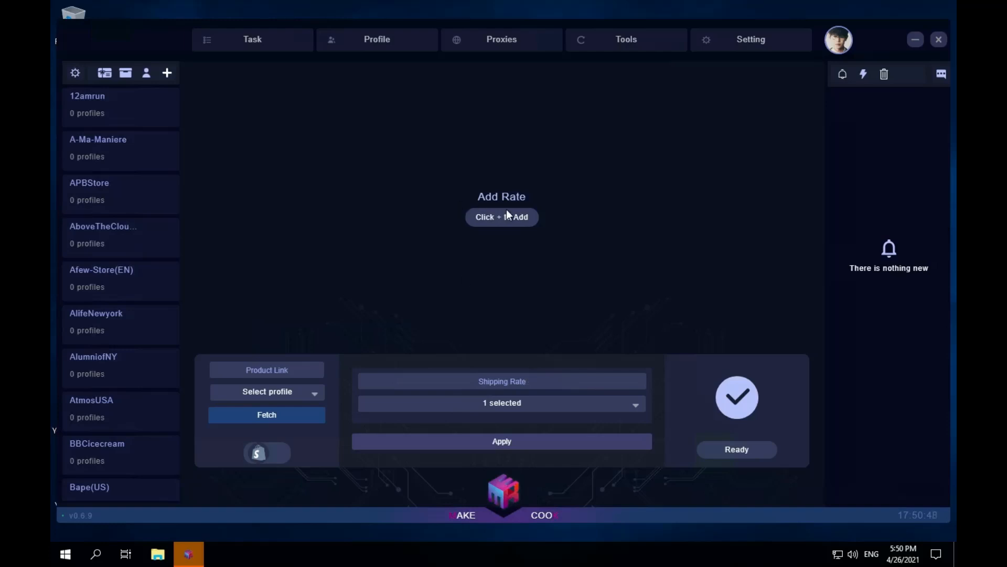
click(146, 75)
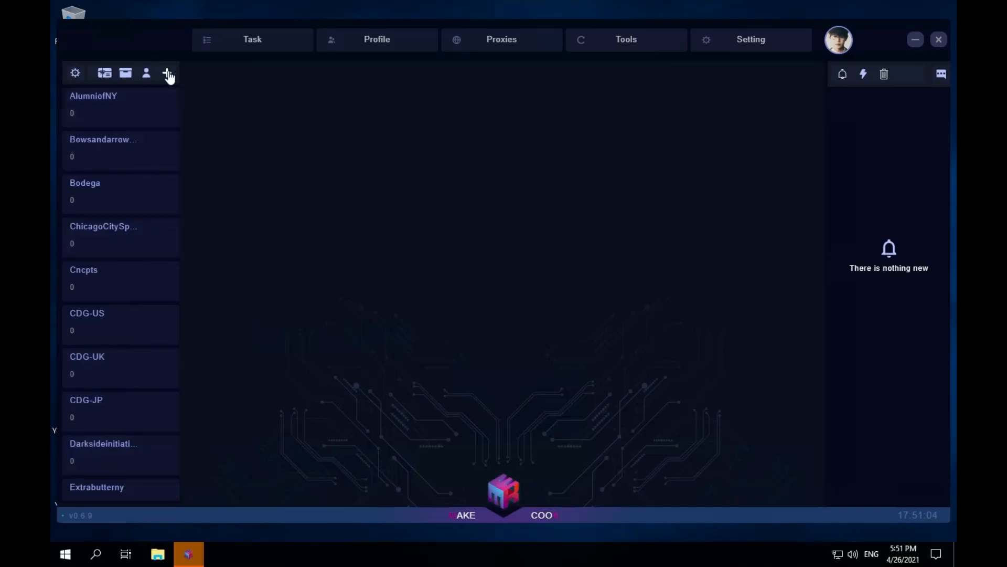
click(124, 108)
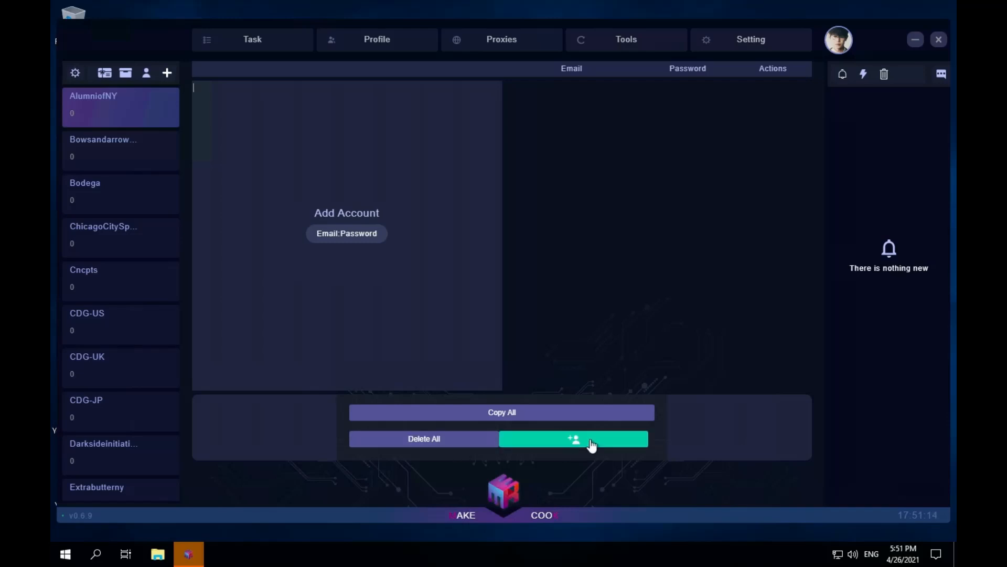
click(607, 448)
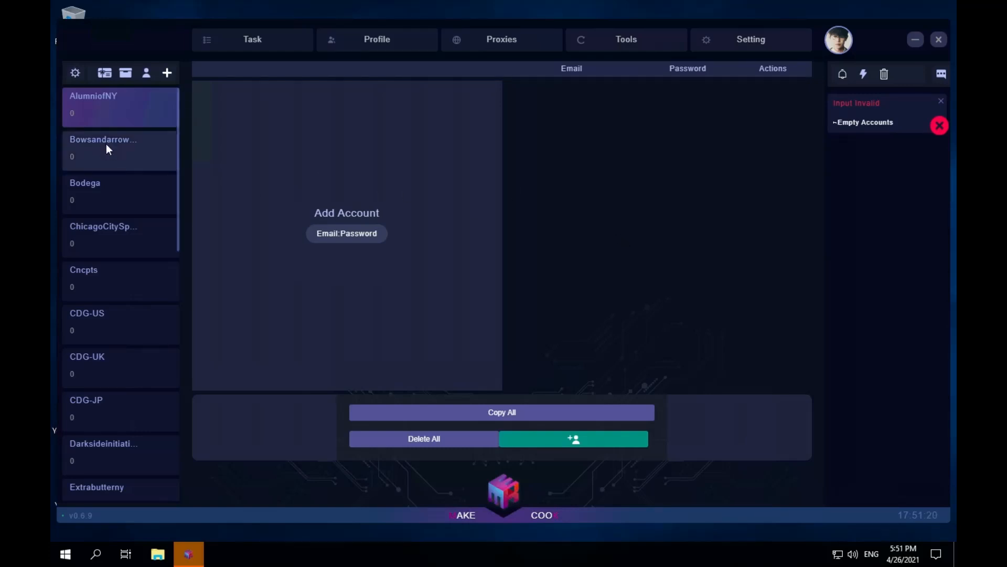
click(111, 209)
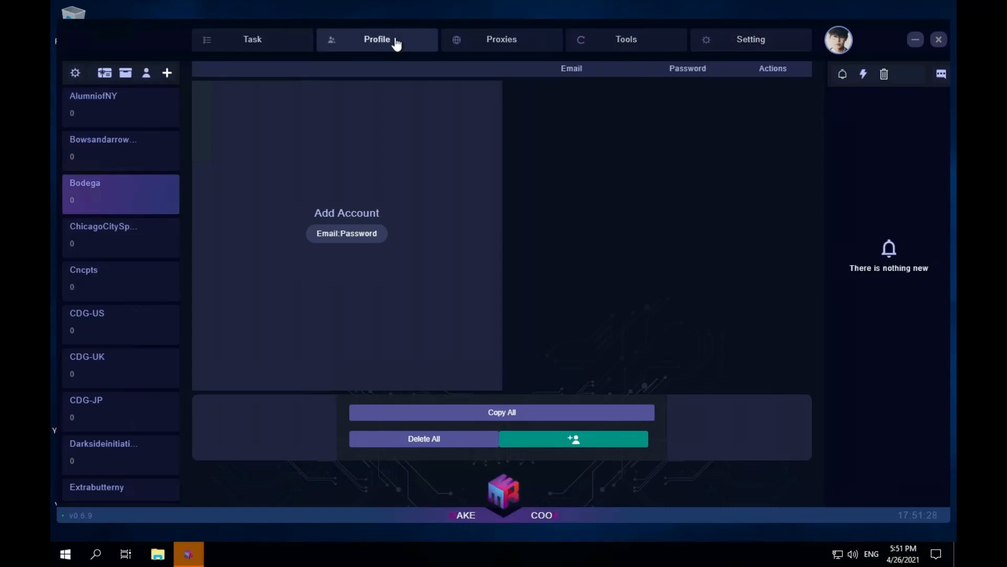
- Create a captcha harvester named "Test 1" with the proxy left blank
click(632, 45)
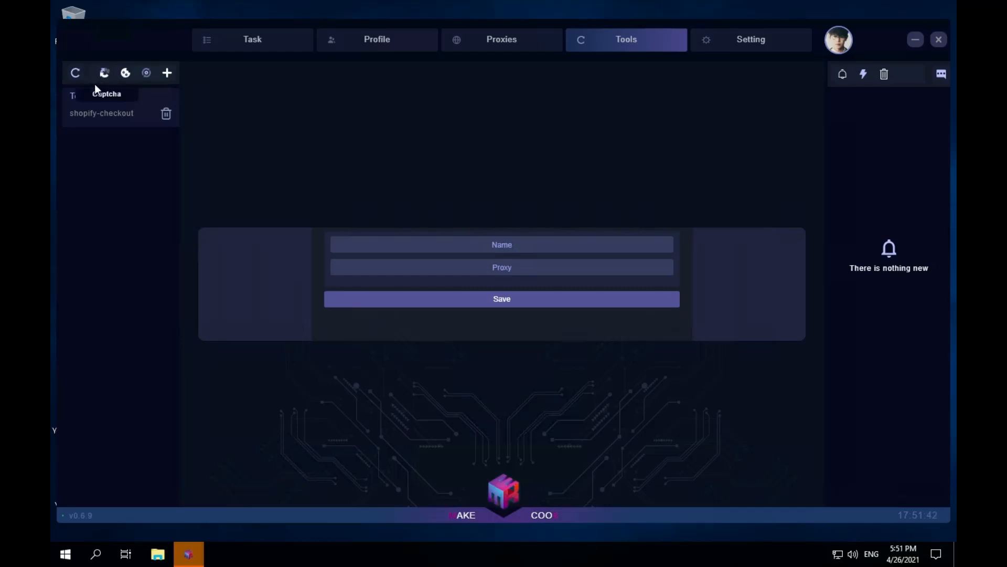
click(106, 122)
text(Test 1)
click(513, 269)
click(518, 303)
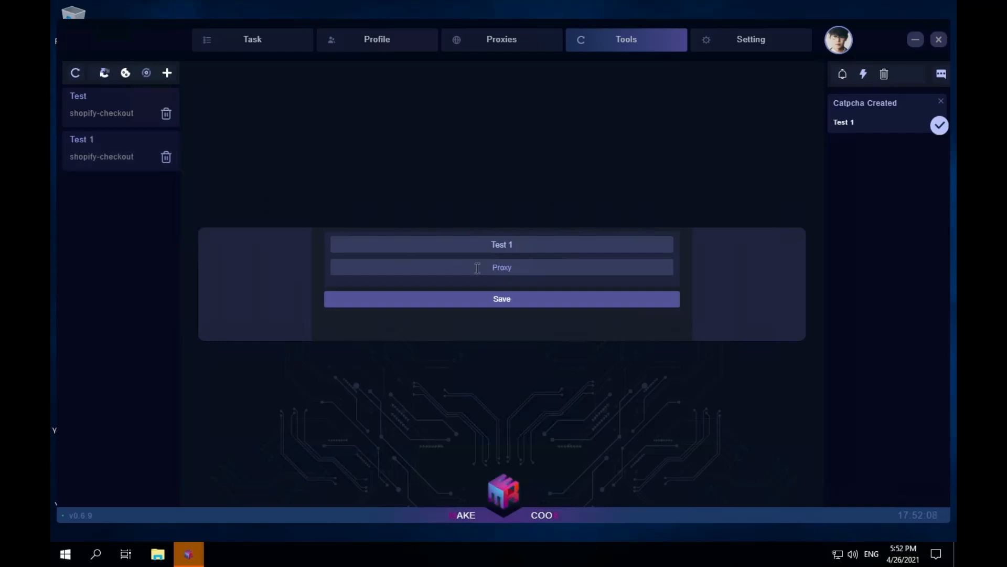
- Set the Test 1 captcha harvester's type to footsite-datadome and open its YouTube window
click(105, 148)
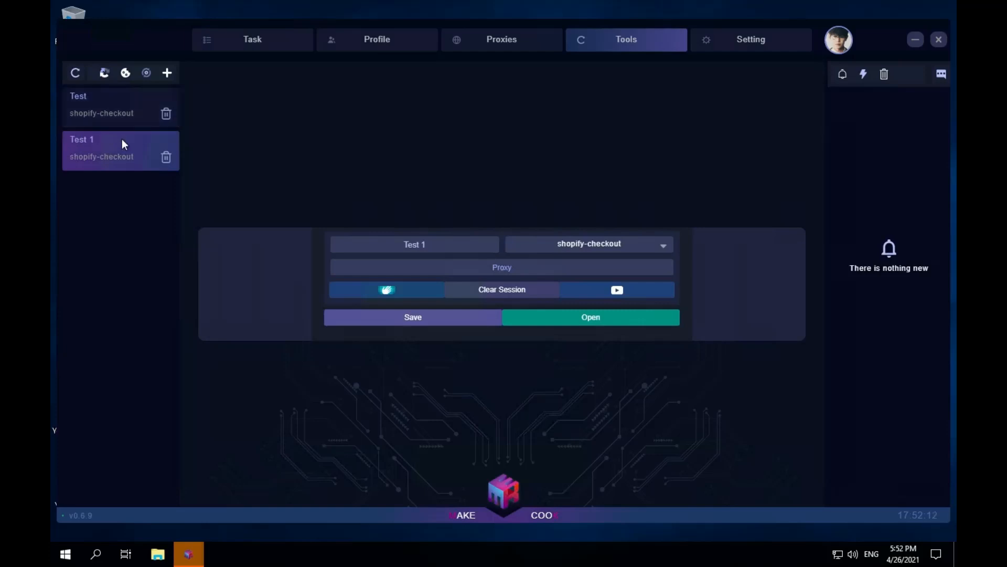
click(659, 245)
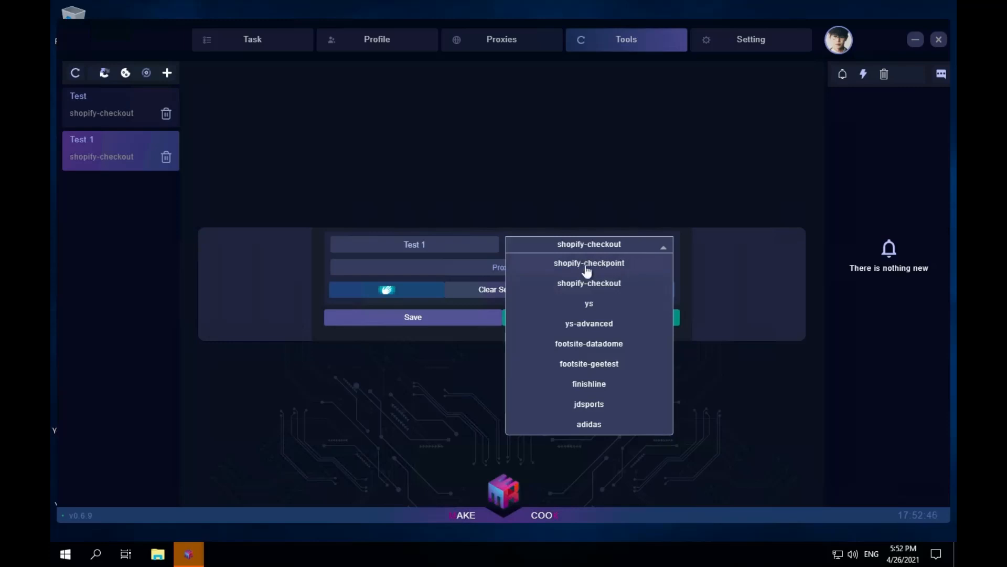
click(618, 270)
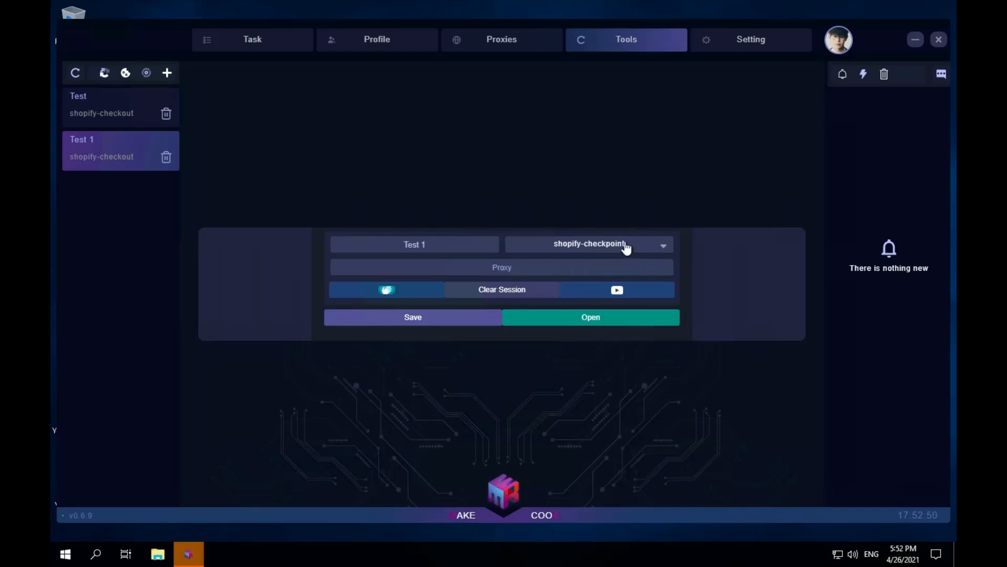
click(626, 247)
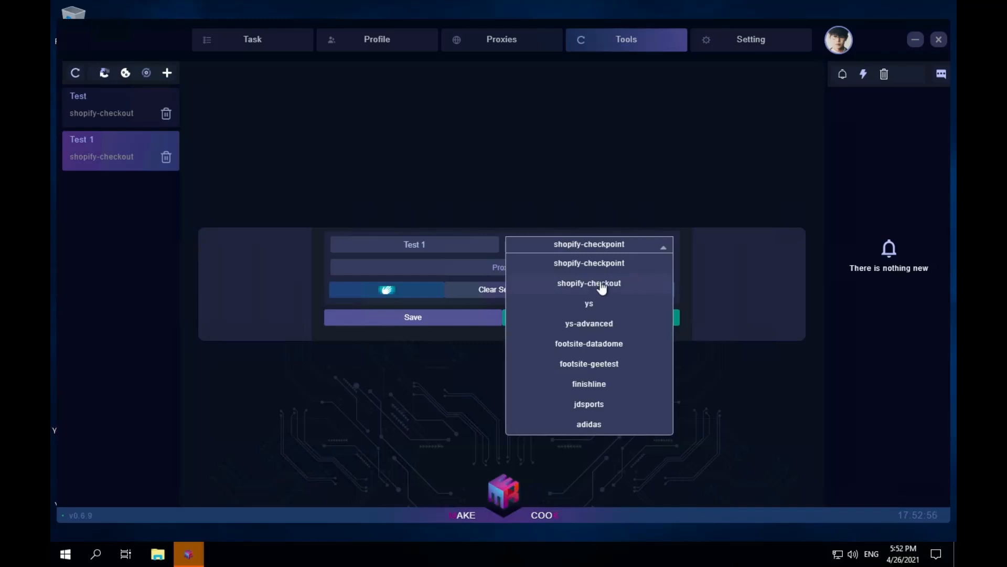
click(646, 287)
click(634, 244)
click(620, 344)
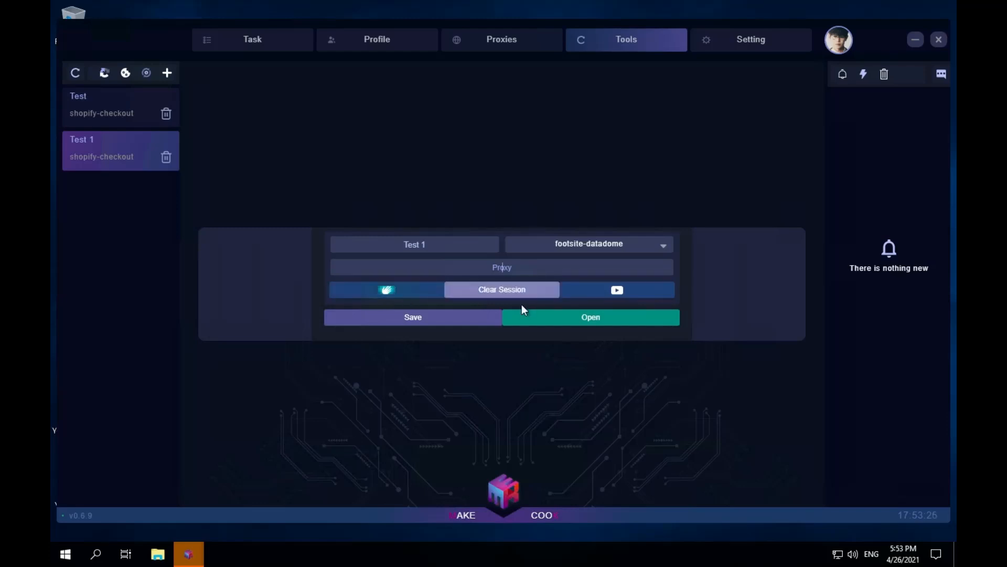
click(618, 291)
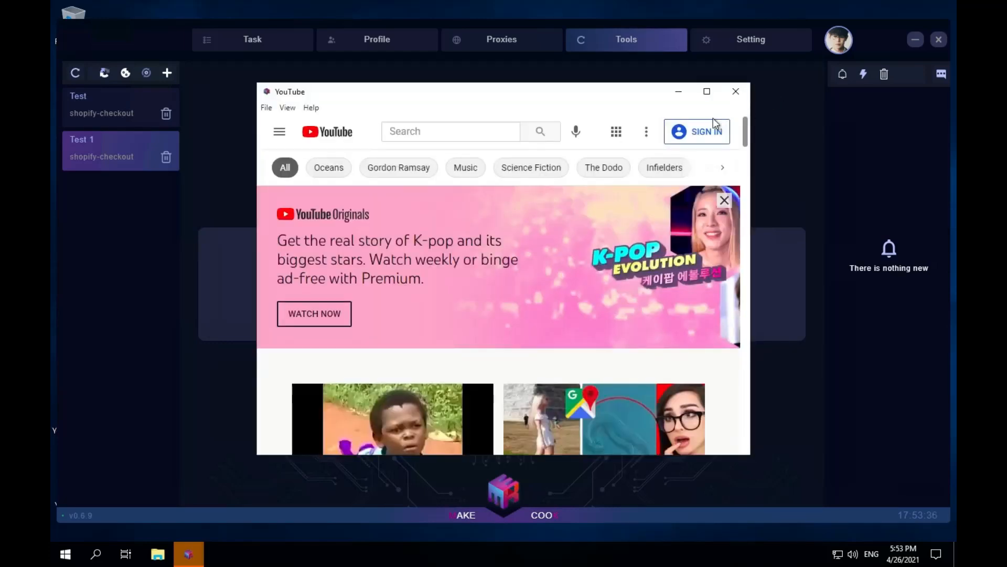
- View the YouTube window's sign-in page, then save the Test 1 harvester settings and close its harvester window
click(701, 132)
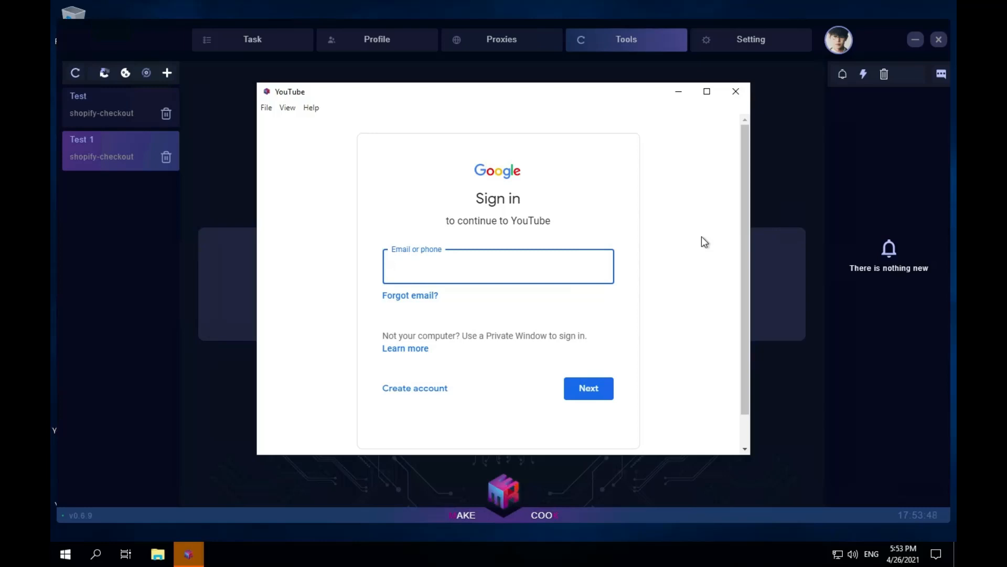
click(736, 92)
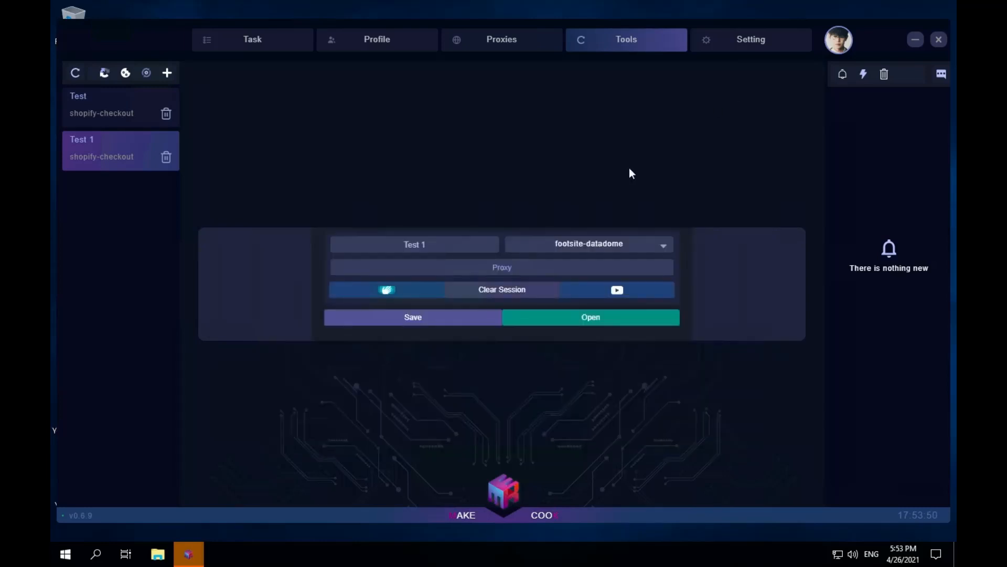
click(426, 318)
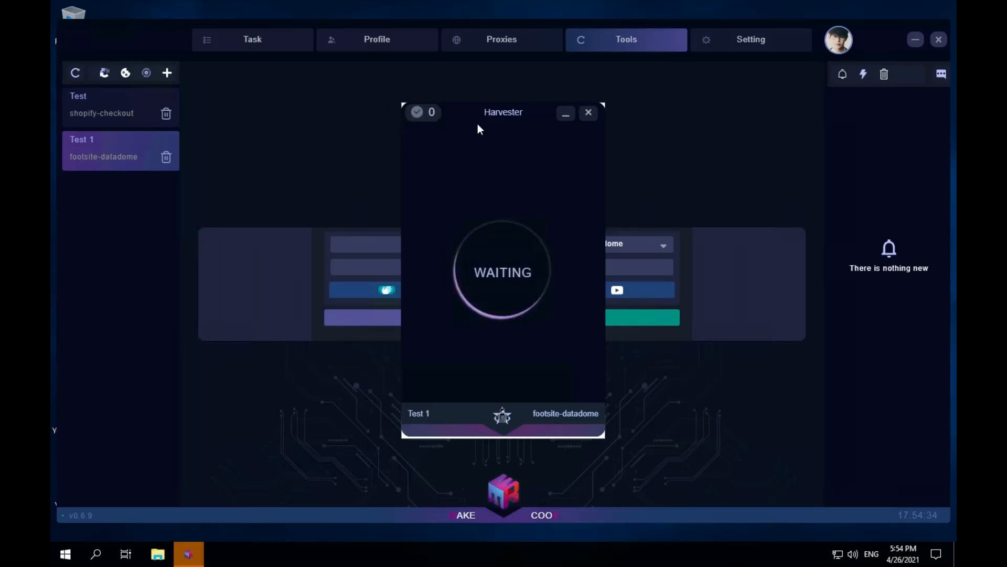
click(589, 113)
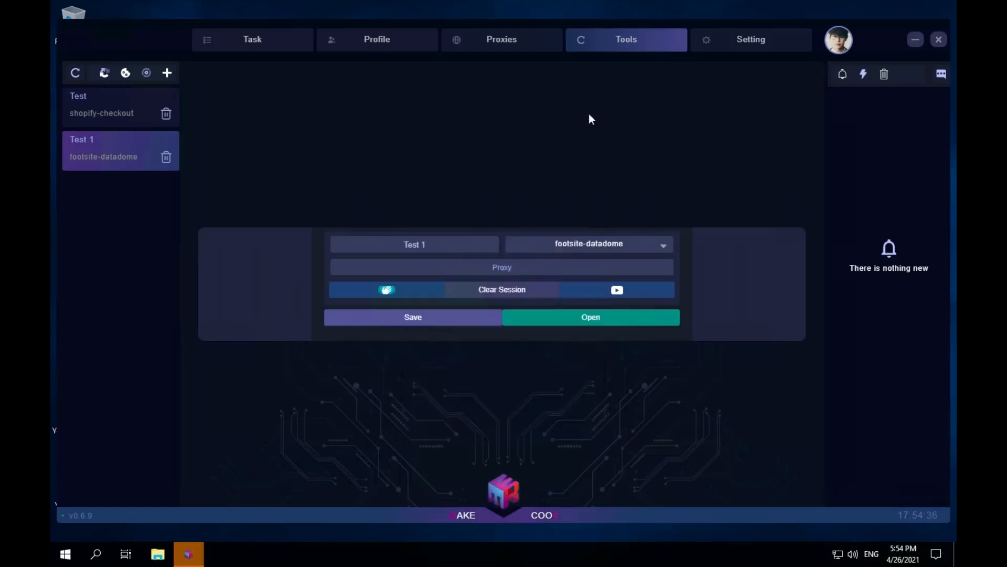
- Open the cookie generator page and view the proxy choices for Snkrs, keeping localhost
click(124, 75)
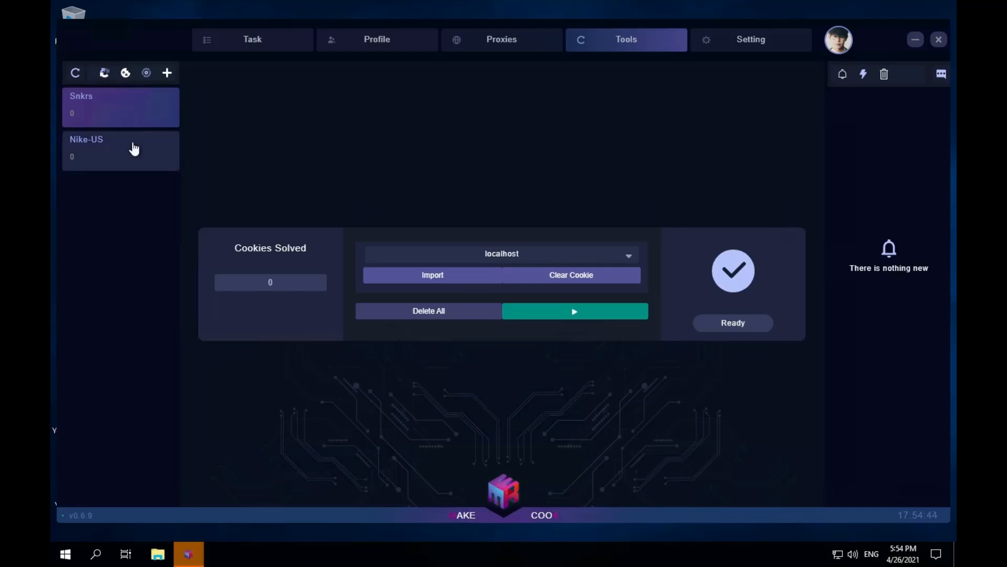
click(574, 256)
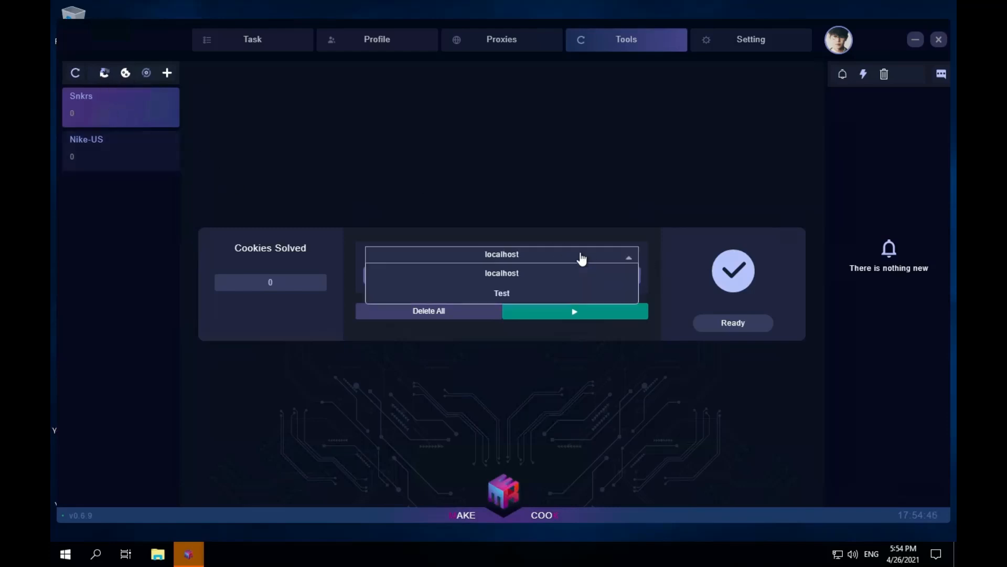
click(653, 252)
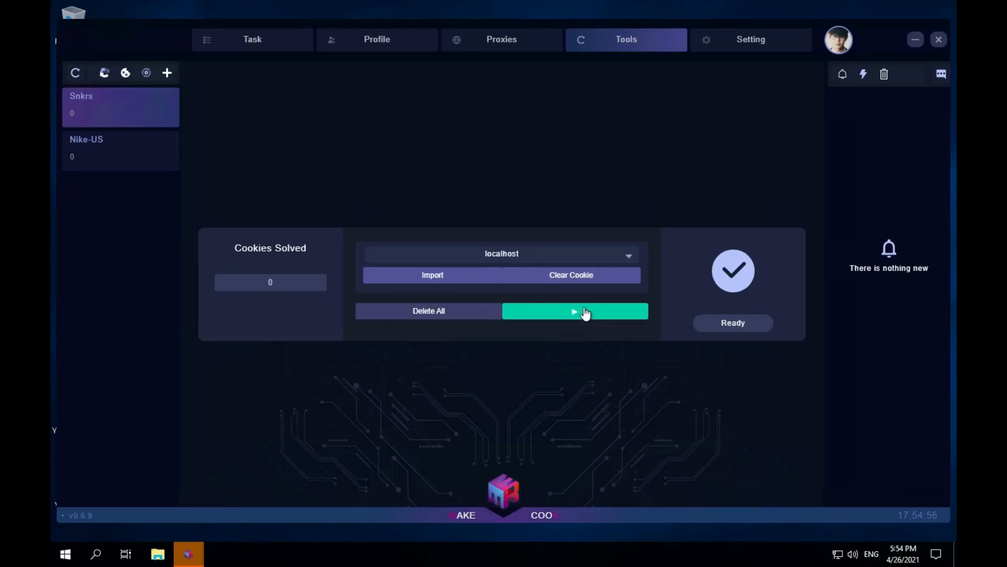
- Add a third-party captcha solver using 2 Captcha for Footsites and select its new entry
click(145, 74)
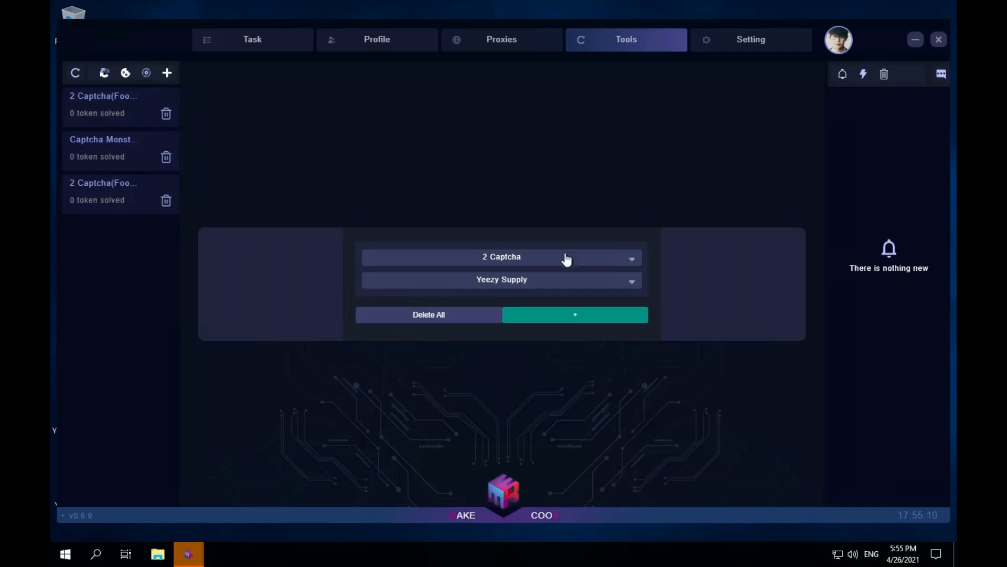
click(581, 260)
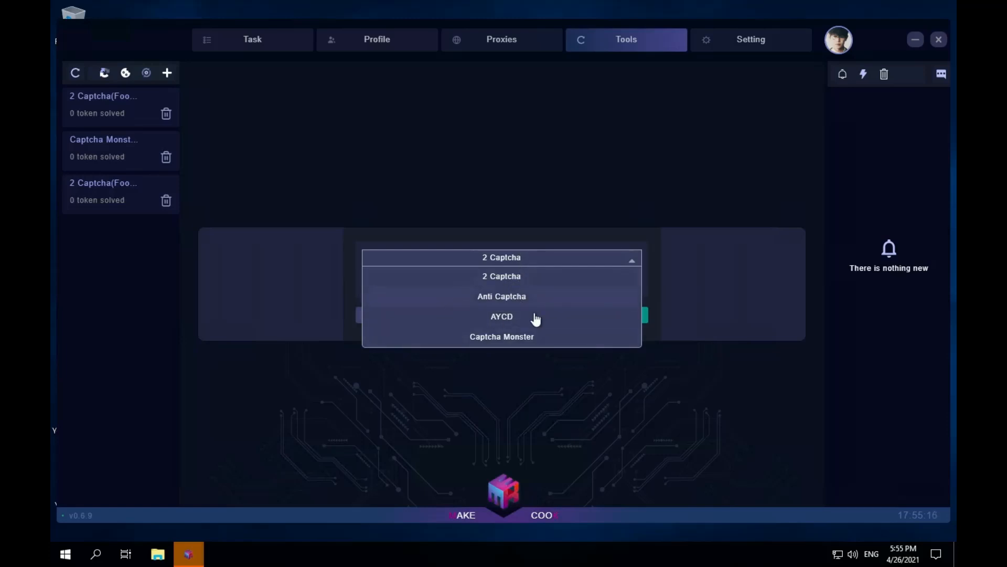
click(528, 277)
click(569, 286)
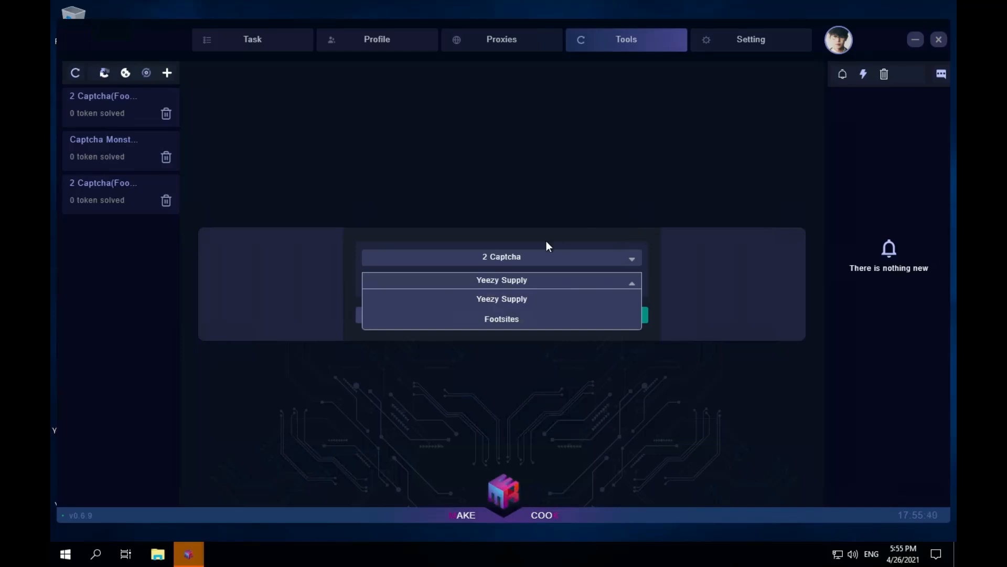
click(516, 321)
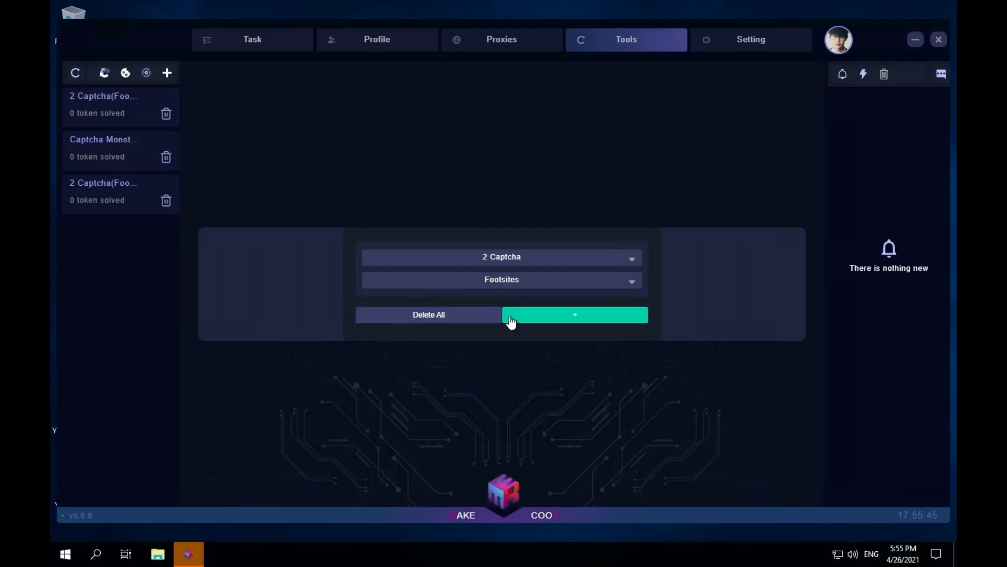
click(618, 317)
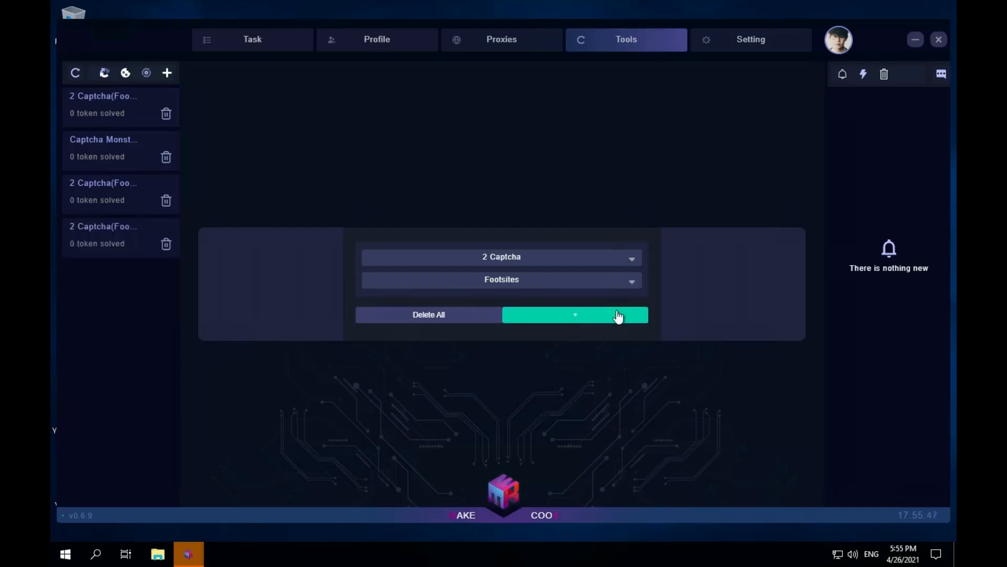
click(106, 241)
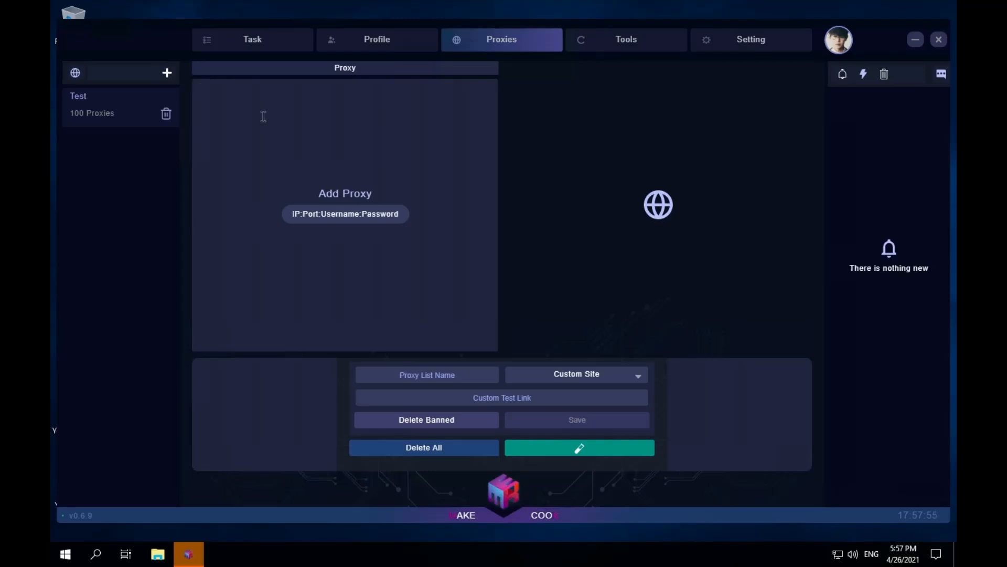
- Review the proxy tester's site choices, keeping Custom Site, and examine the custom test link field
click(223, 82)
click(628, 381)
scroll(592, 452, down, 2)
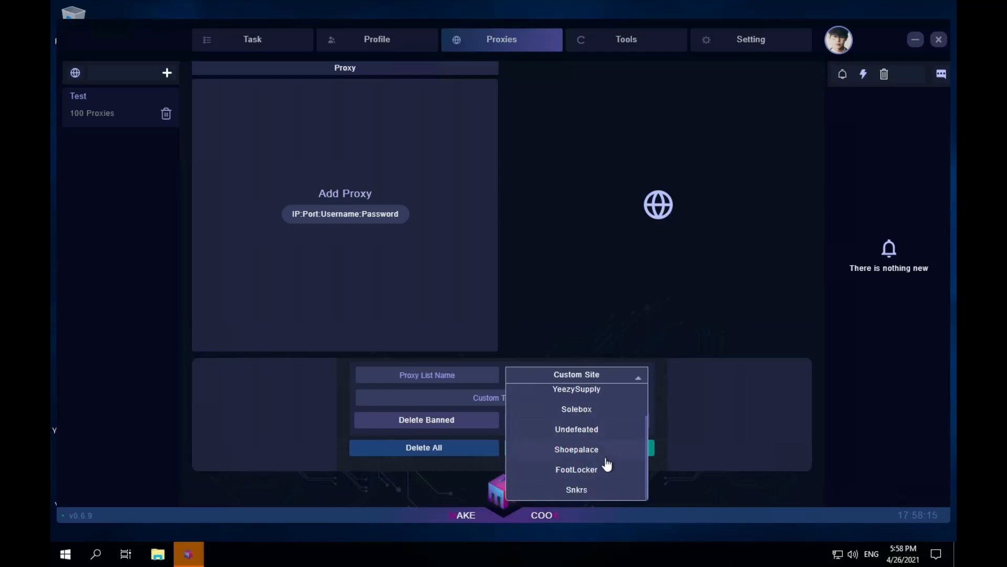
scroll(610, 440, up, 2)
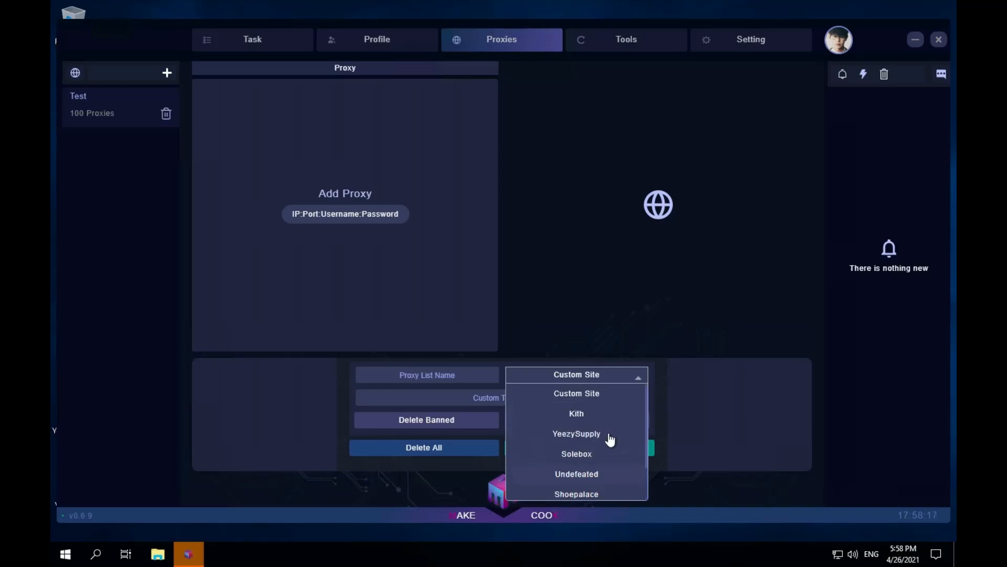
click(594, 395)
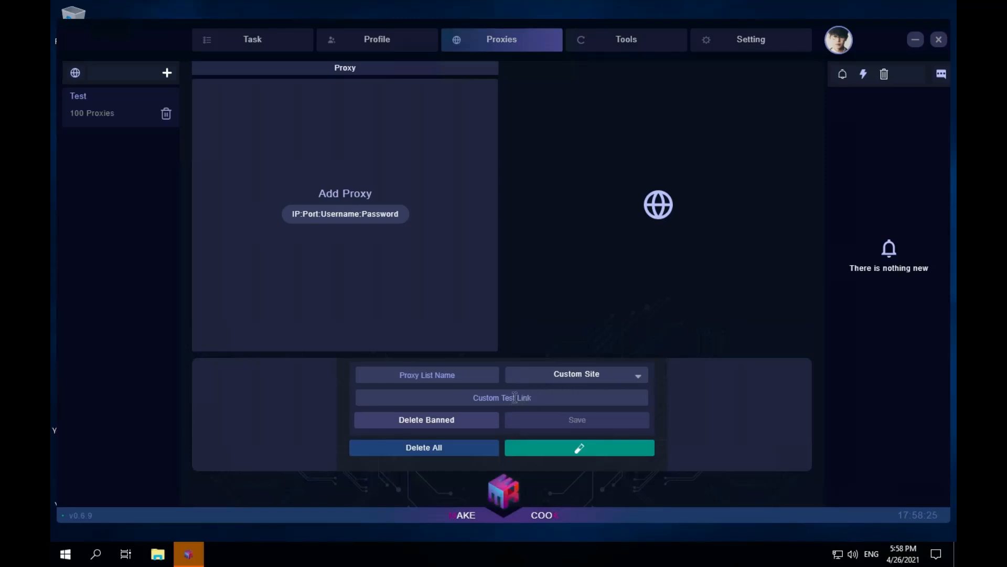
click(599, 398)
- Start a new profile and enter the cardholder's name in the card information
click(407, 43)
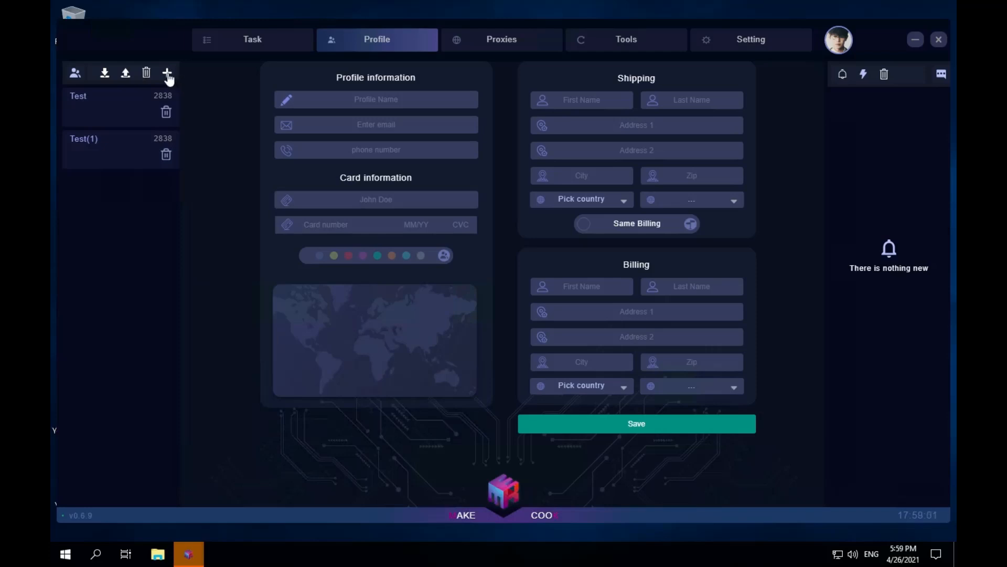
click(406, 102)
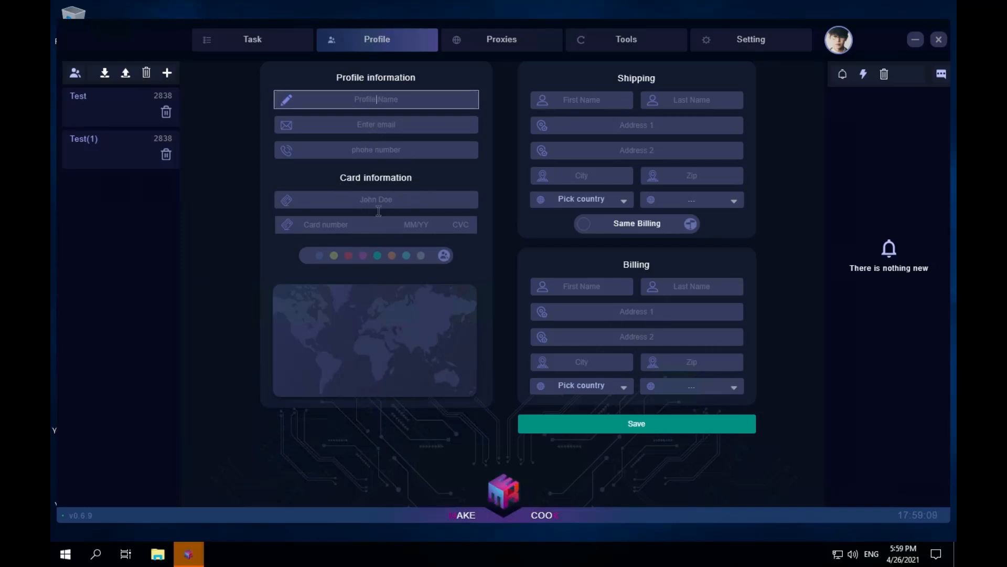
click(367, 199)
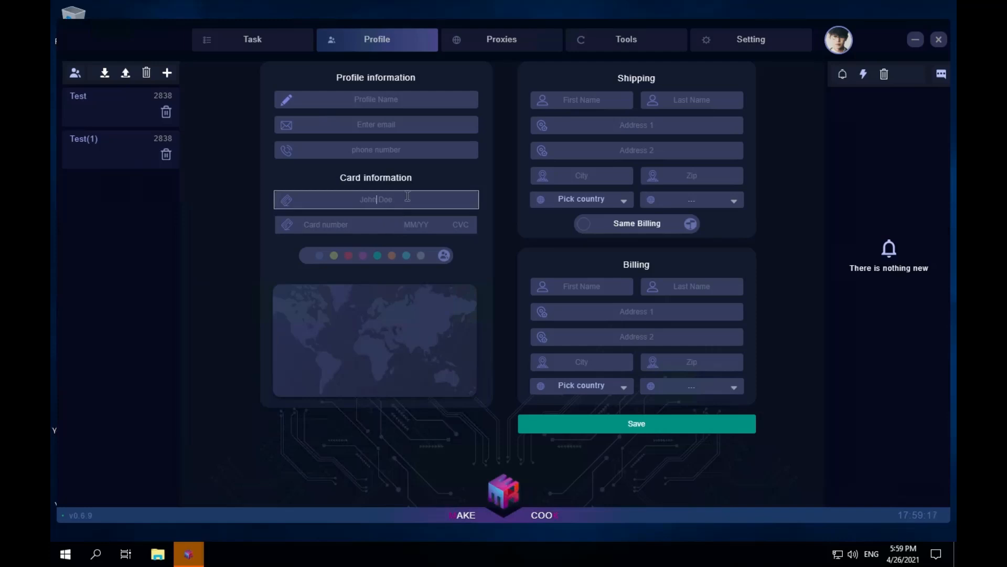
text(Test RUn)
key(BackSpace)
key(BackSpace)
text(un)
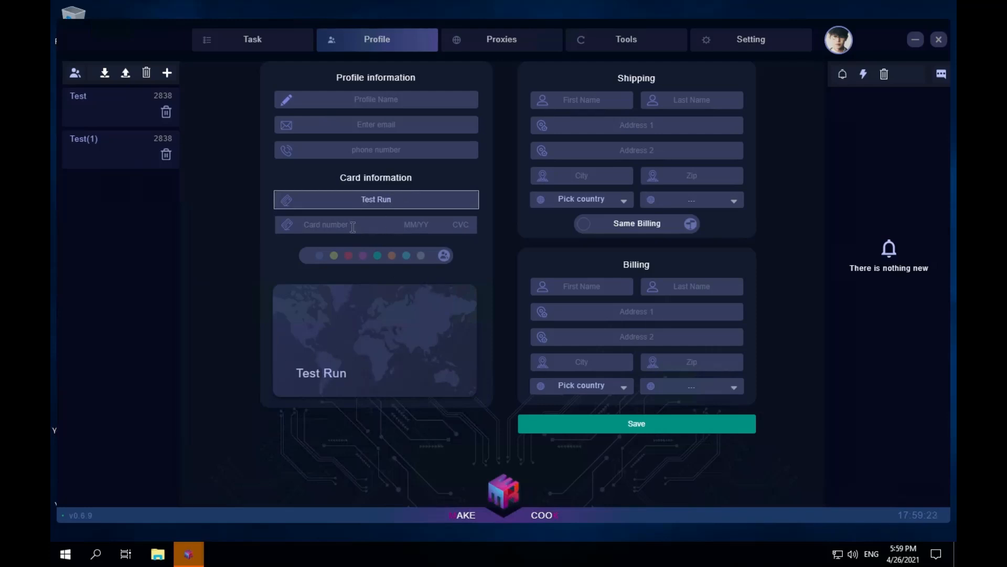
- Enter a trial card number for the new profile and clear it again
click(353, 226)
text(123412341234)
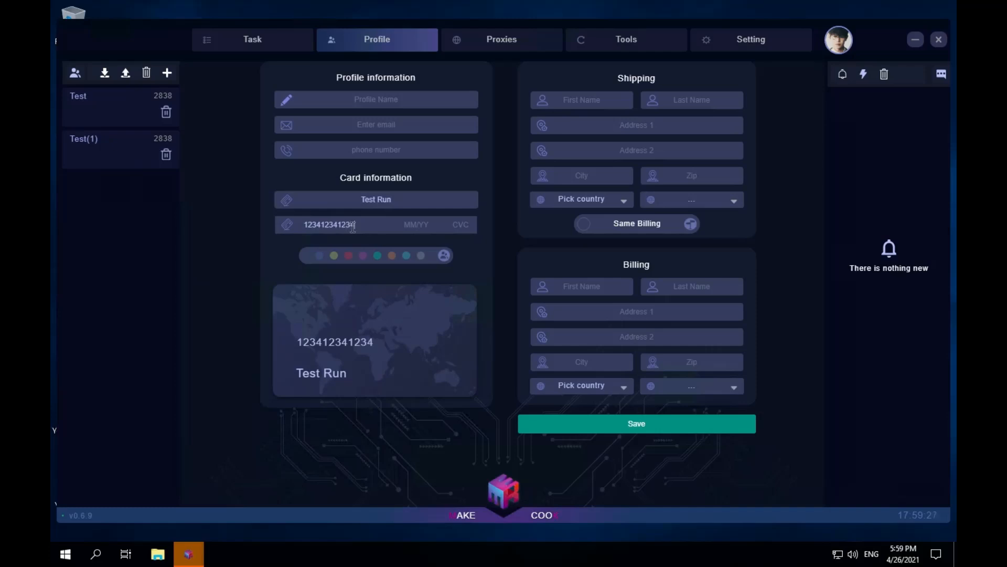
key(BackSpace)
key(BackSpace)
key(BackSpace)
key(BackSpace)
key(BackSpace)
key(BackSpace)
key(BackSpace)
key(BackSpace)
key(BackSpace)
key(BackSpace)
key(BackSpace)
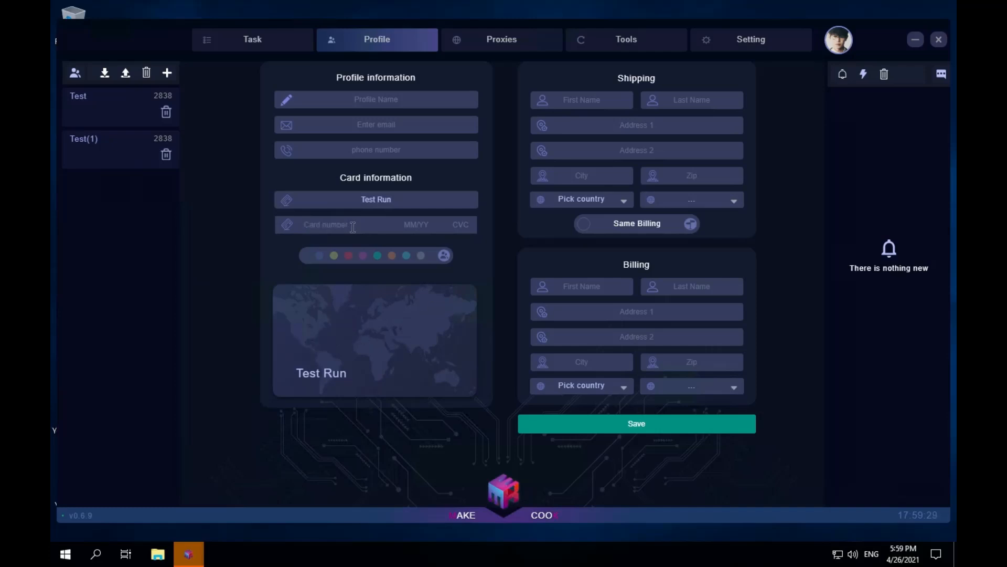
- Fill in the new profile's card number, expiry date and security code
text(485)
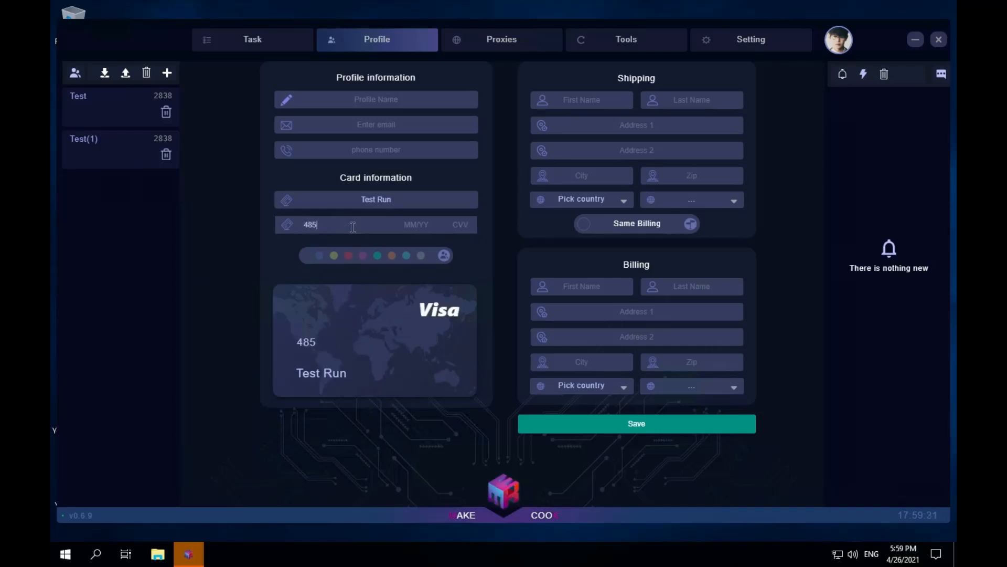
text(3 1234)
click(421, 223)
text(04 / 56 )
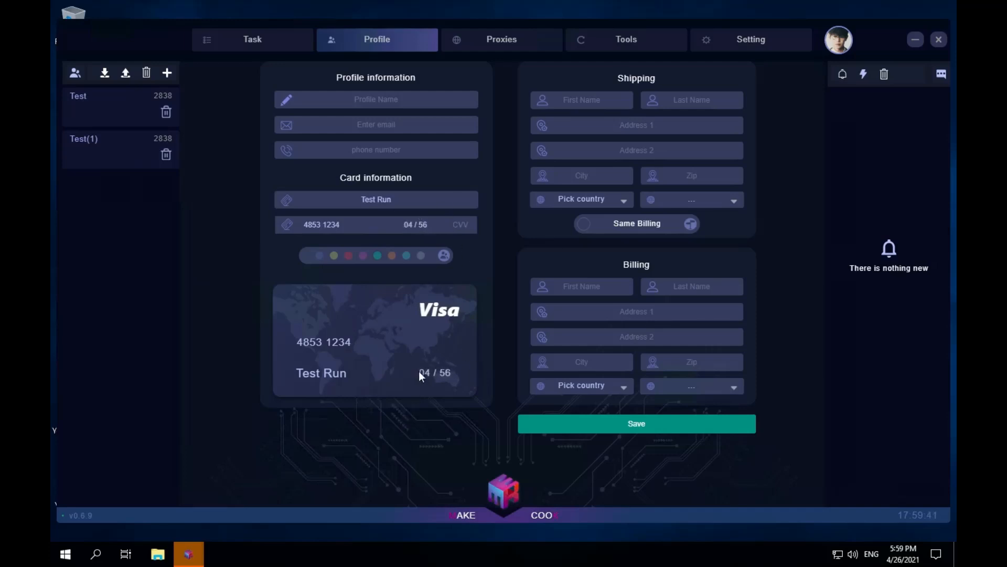
text(333)
- Switch the Same Billing option on and off, and try the yellow color group for the new profile
click(581, 229)
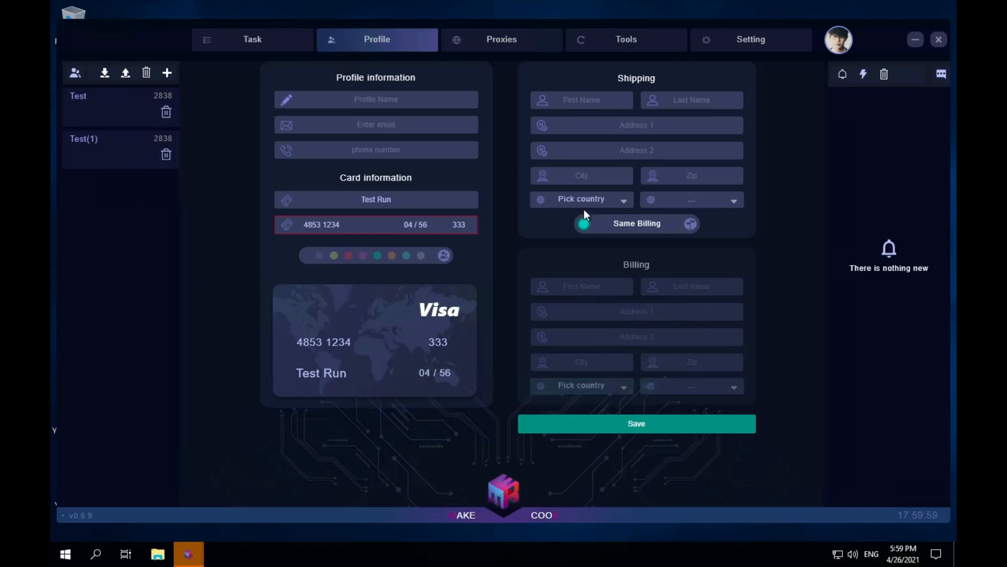
click(590, 231)
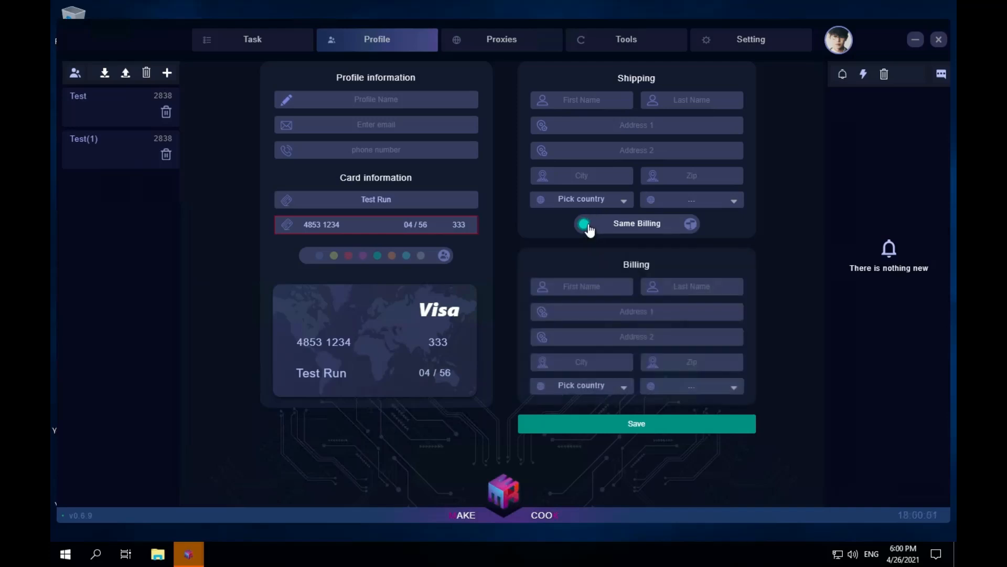
click(601, 288)
click(334, 255)
click(335, 257)
click(334, 257)
- Select the Test and Test(1) profiles for group management and rename the purple color group as Test
click(109, 105)
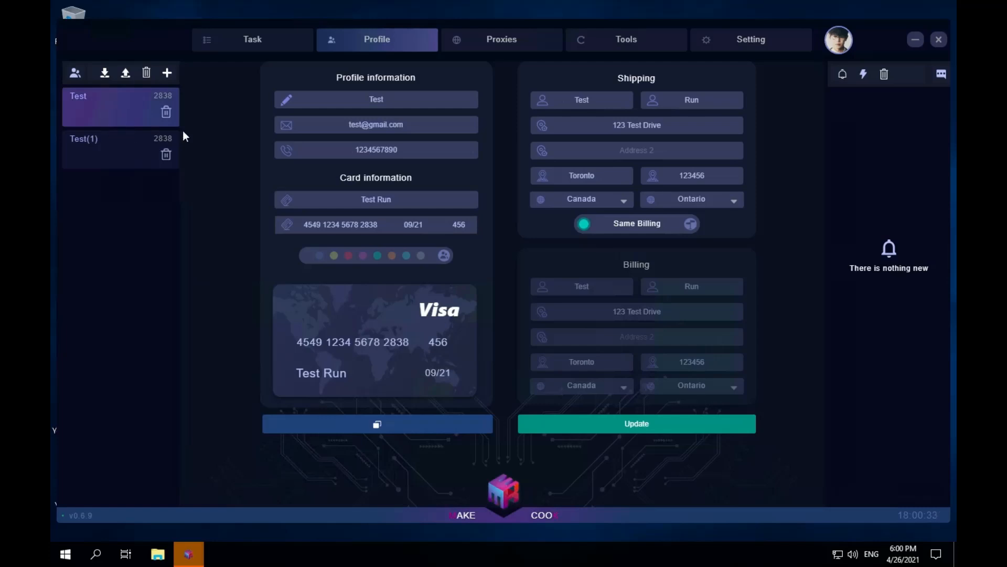
ctrl+click(110, 154)
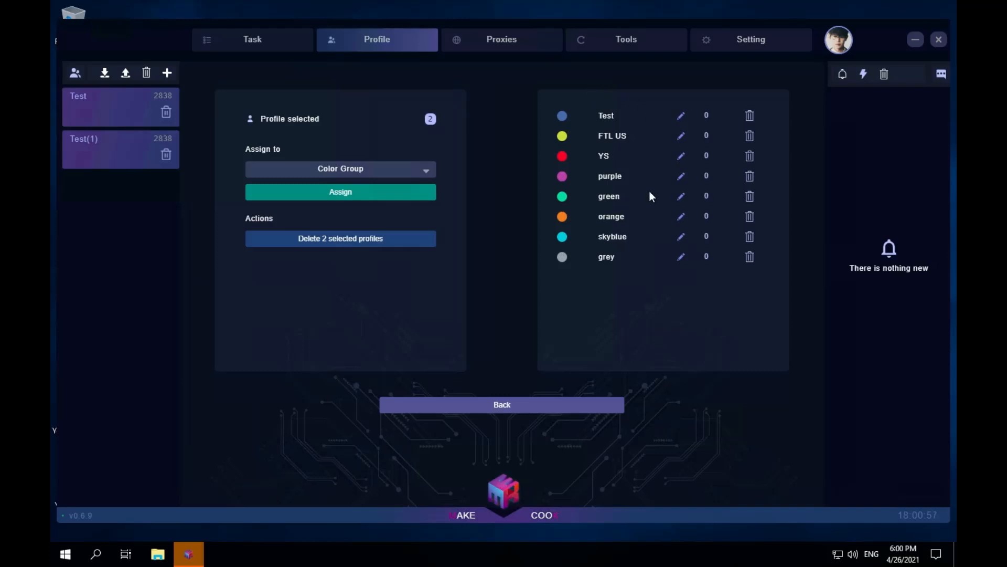
click(682, 178)
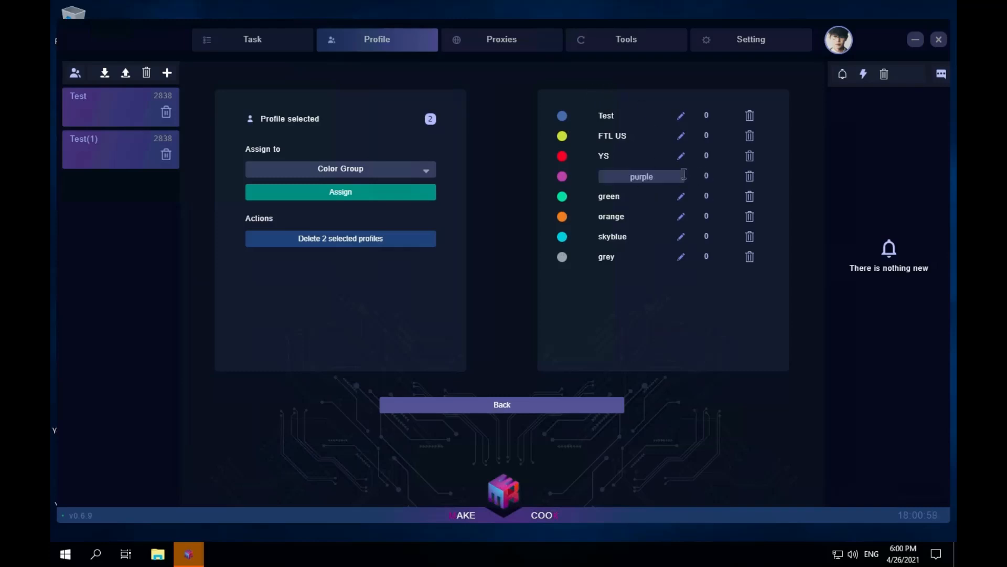
double_click(673, 178)
key(BackSpace)
text(Test)
click(701, 307)
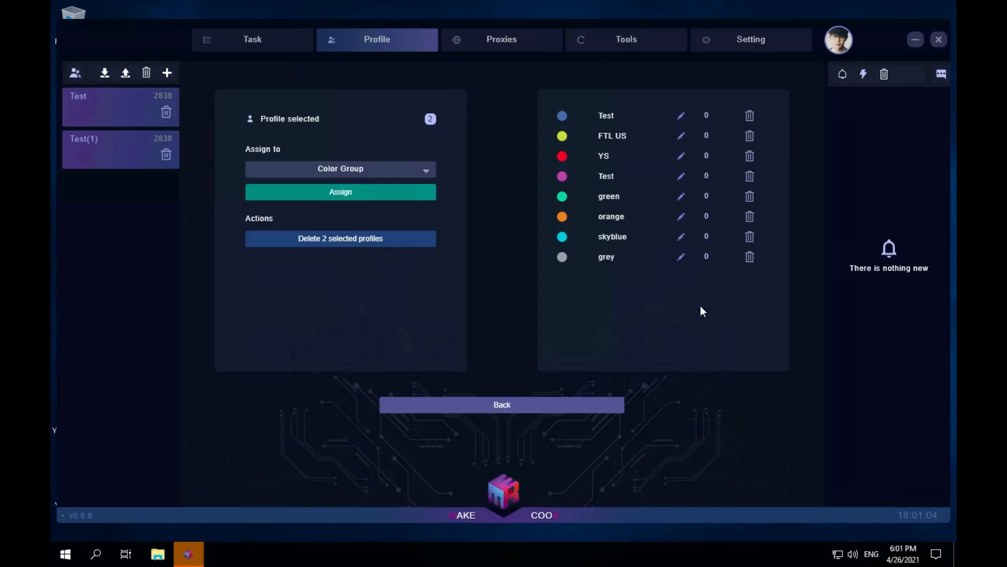
- View the color group choices for assigning the two selected profiles, and return to the profile details
click(387, 172)
click(381, 192)
click(533, 404)
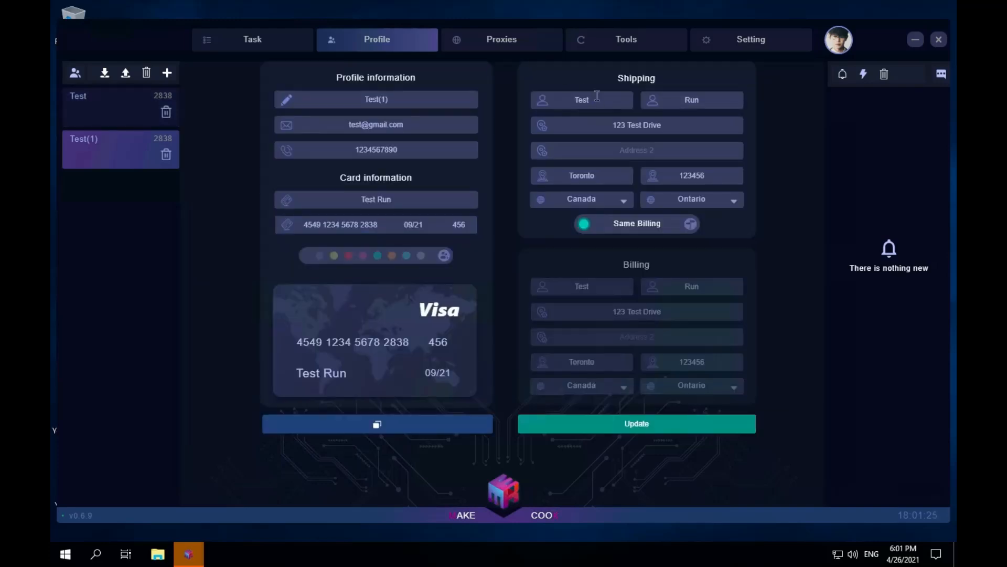
- Browse the site choices for a new task group, from Shopify through Footsites, FNL/JD and Snkrs to Nike
click(288, 44)
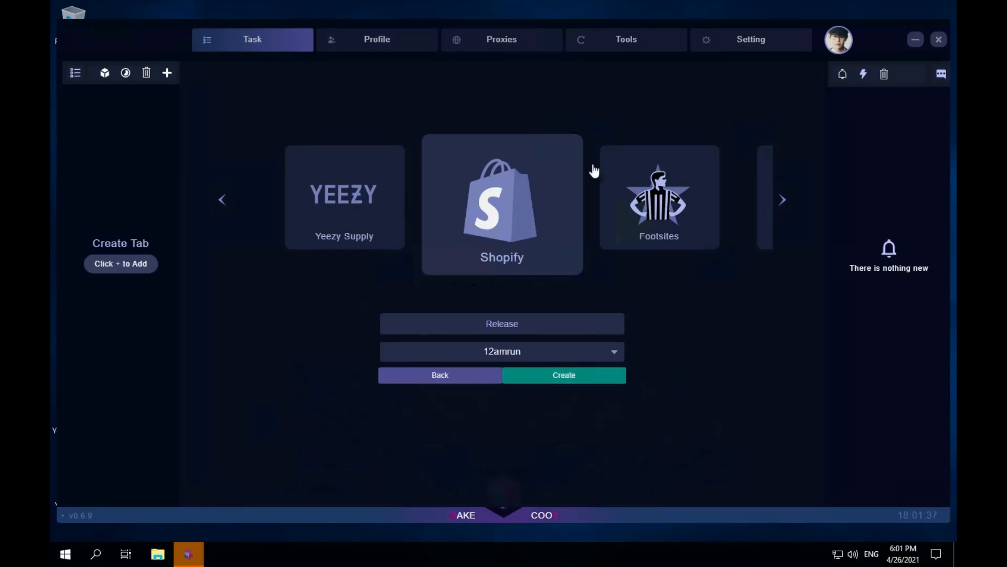
click(782, 205)
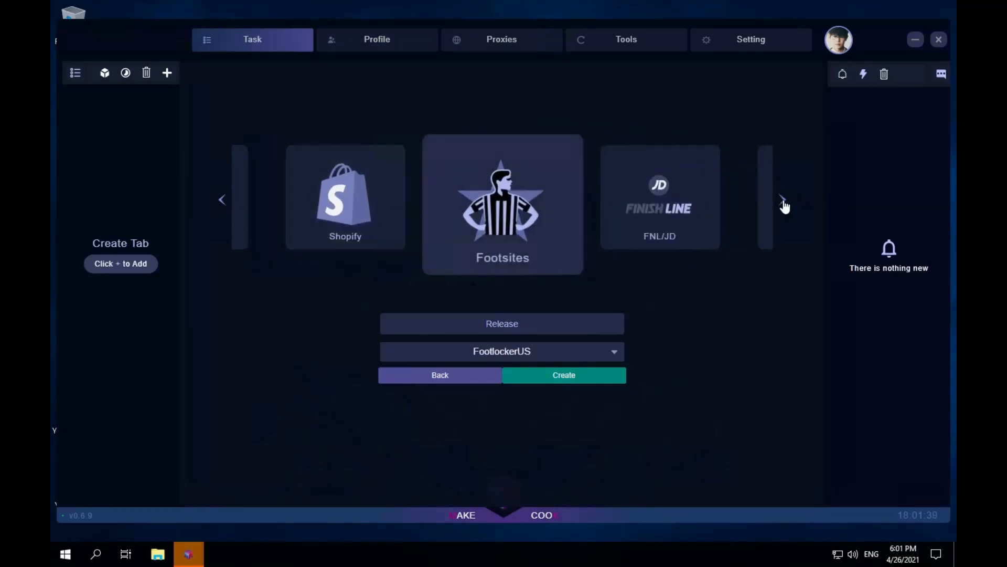
click(783, 205)
click(783, 203)
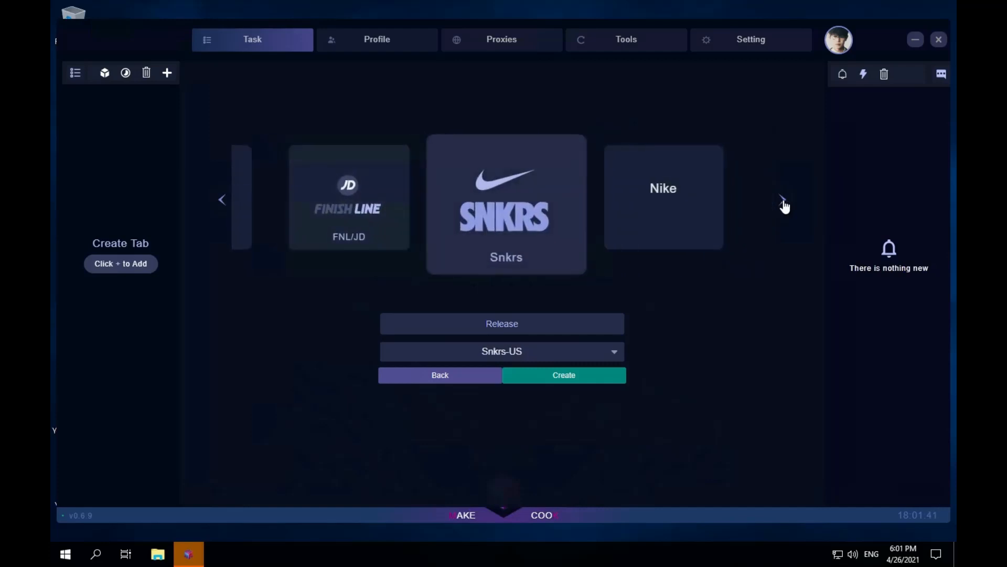
click(679, 197)
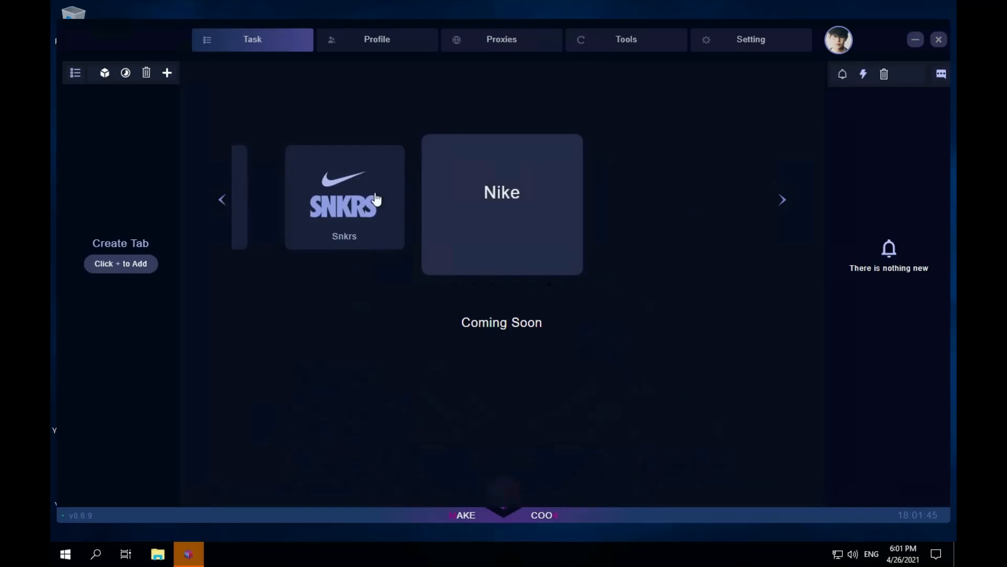
- Return to the Footsites choice and create a FootlockerUS release named Test
click(335, 209)
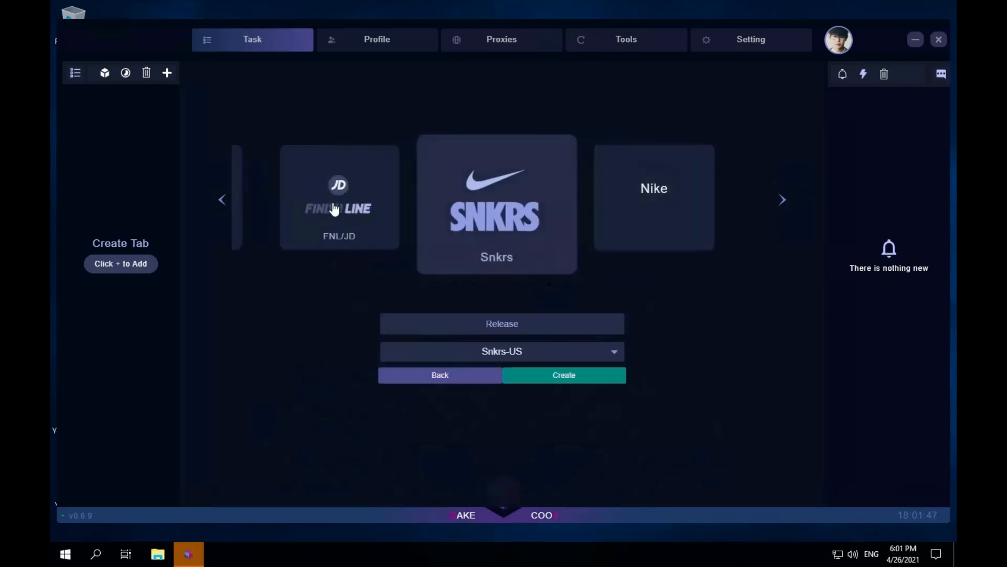
click(363, 197)
click(361, 196)
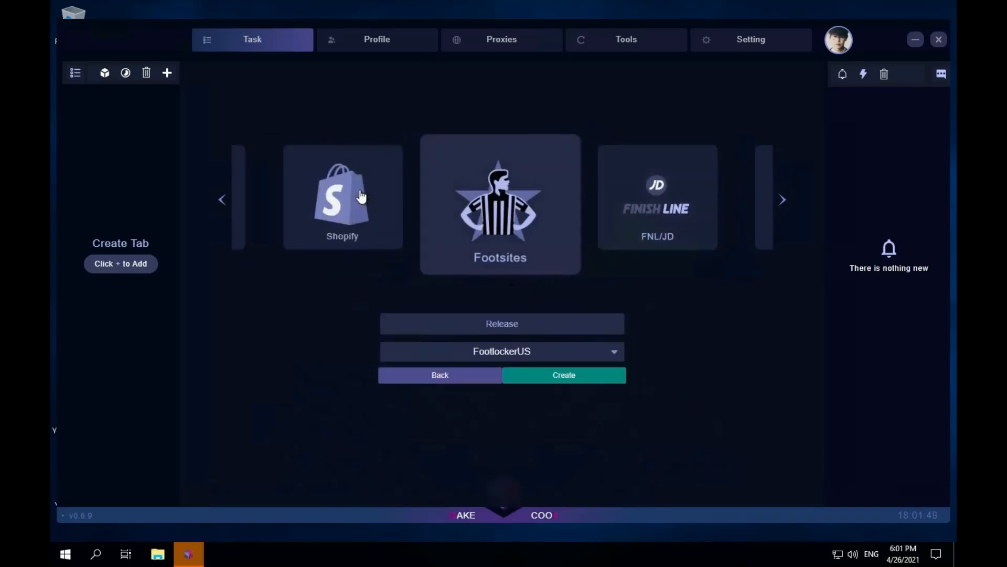
click(556, 325)
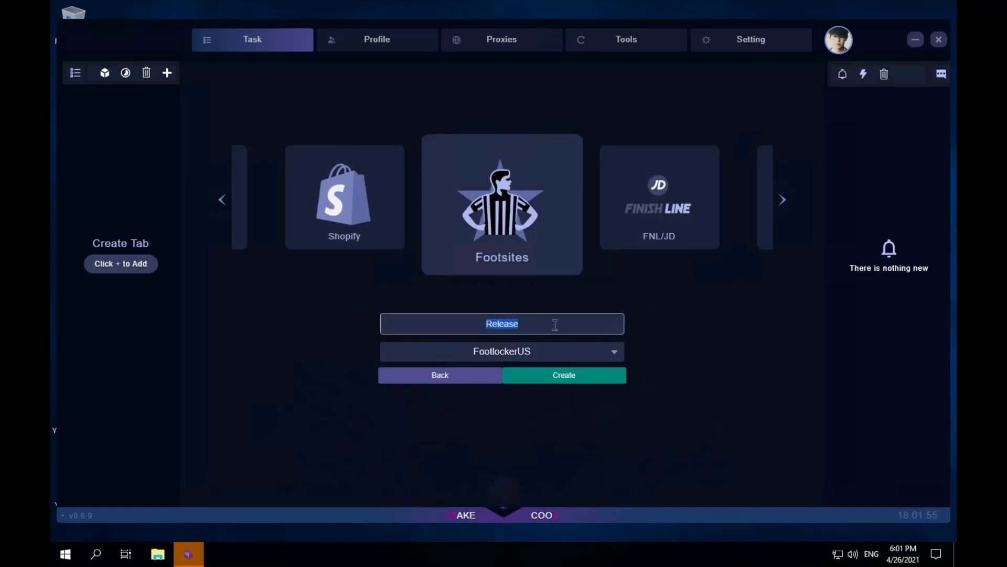
text(Test)
click(576, 360)
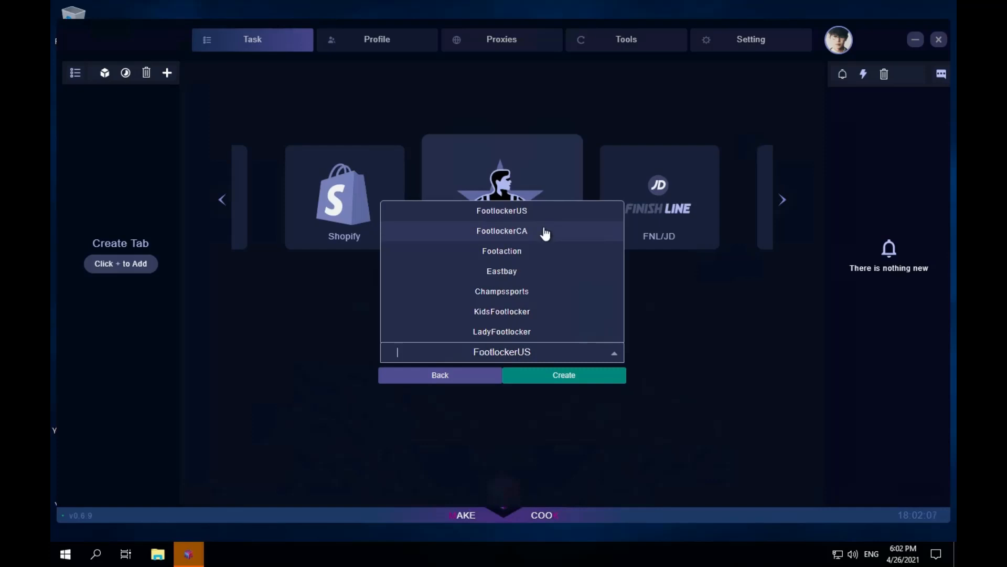
click(591, 376)
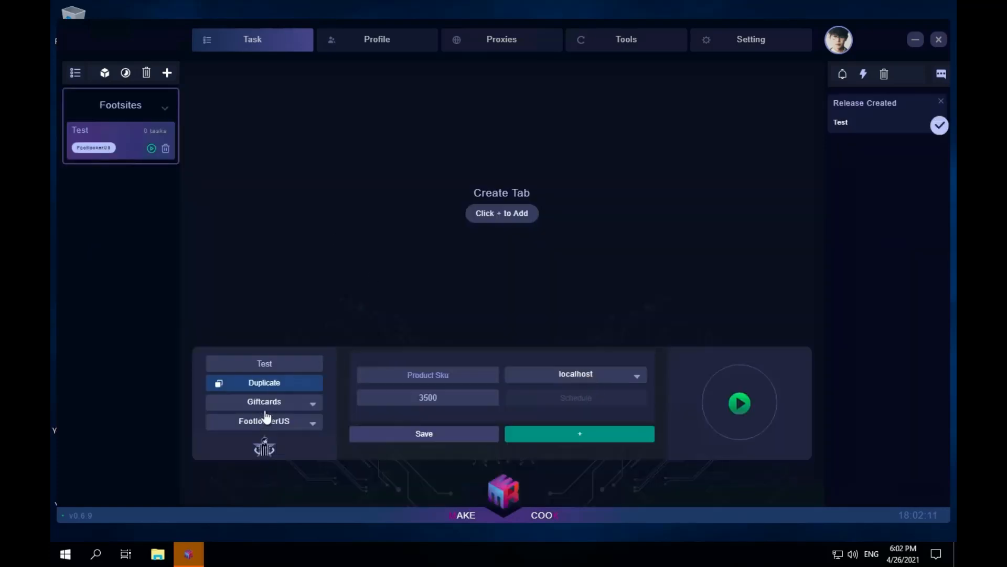
- Examine the Test release's gift card, store, name, product SKU, delay and proxy options
click(304, 407)
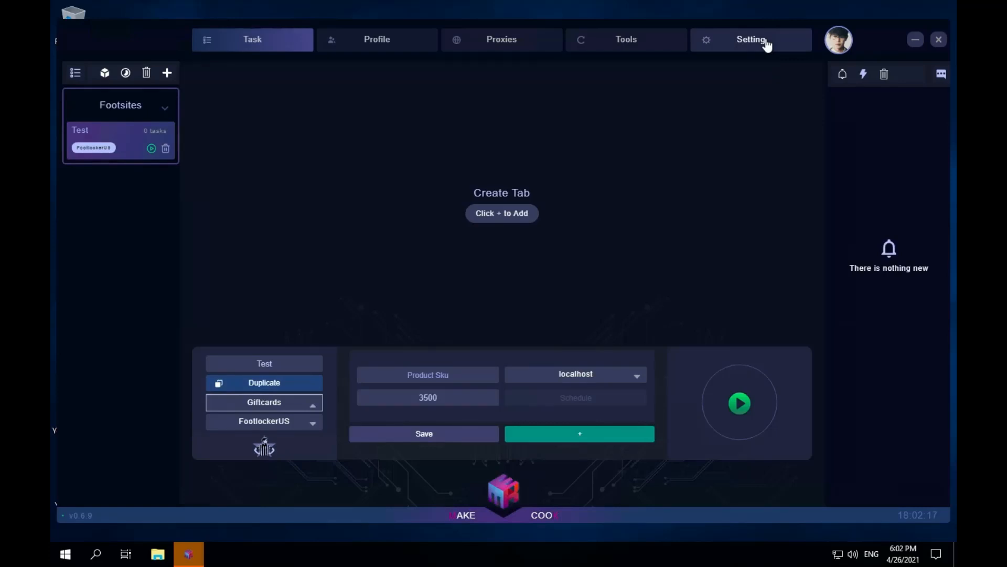
click(307, 407)
click(311, 420)
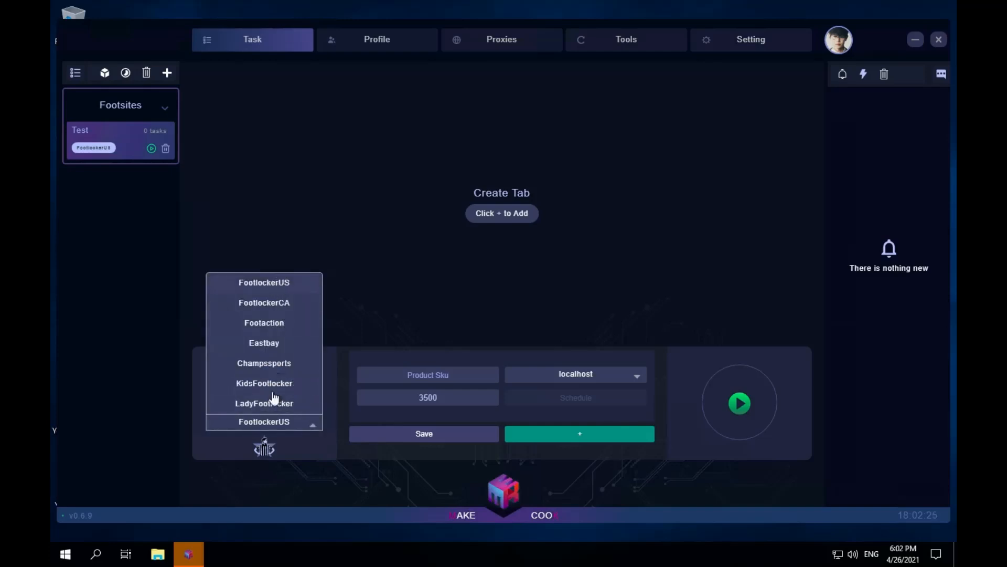
click(416, 349)
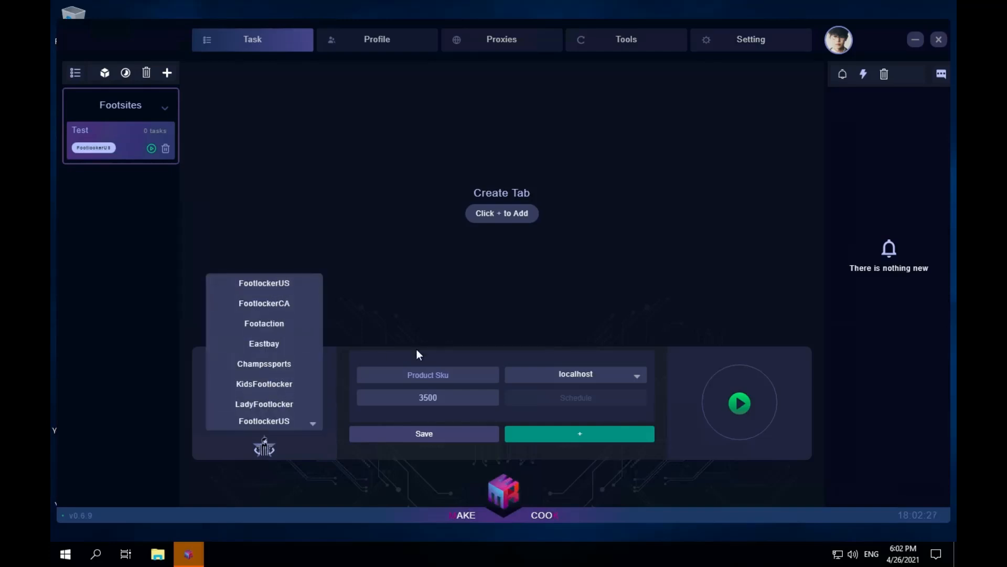
double_click(284, 361)
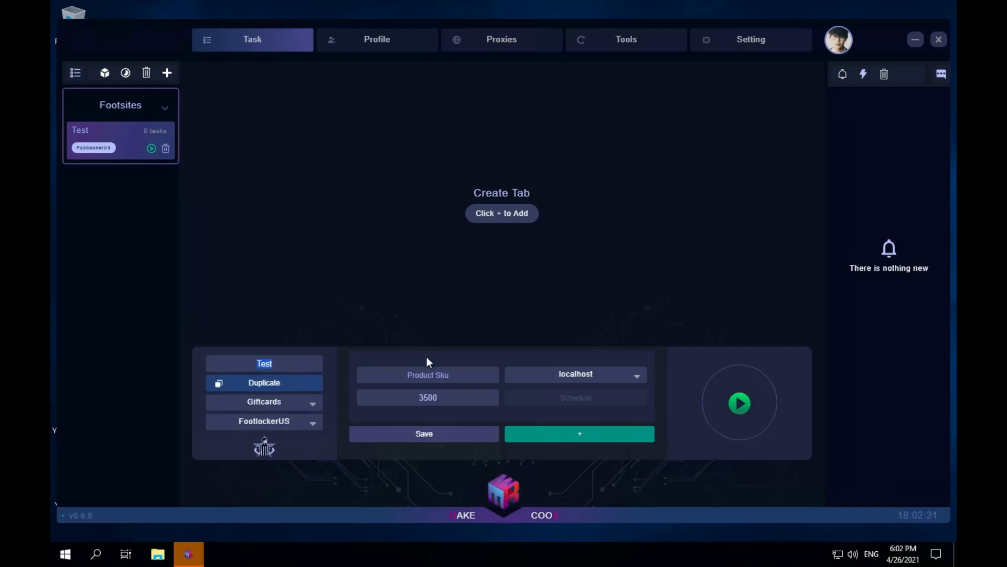
click(466, 368)
double_click(452, 394)
click(600, 383)
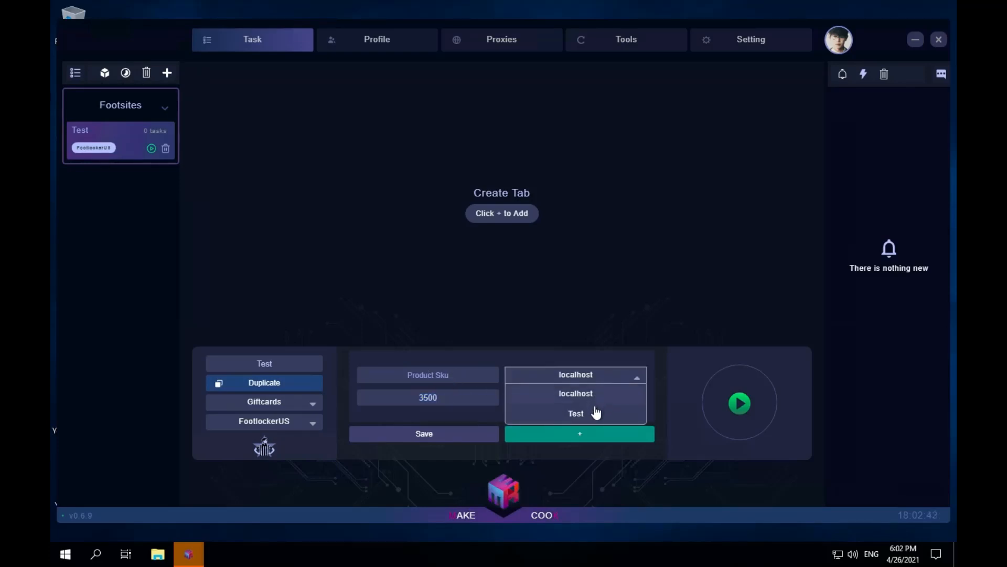
click(442, 407)
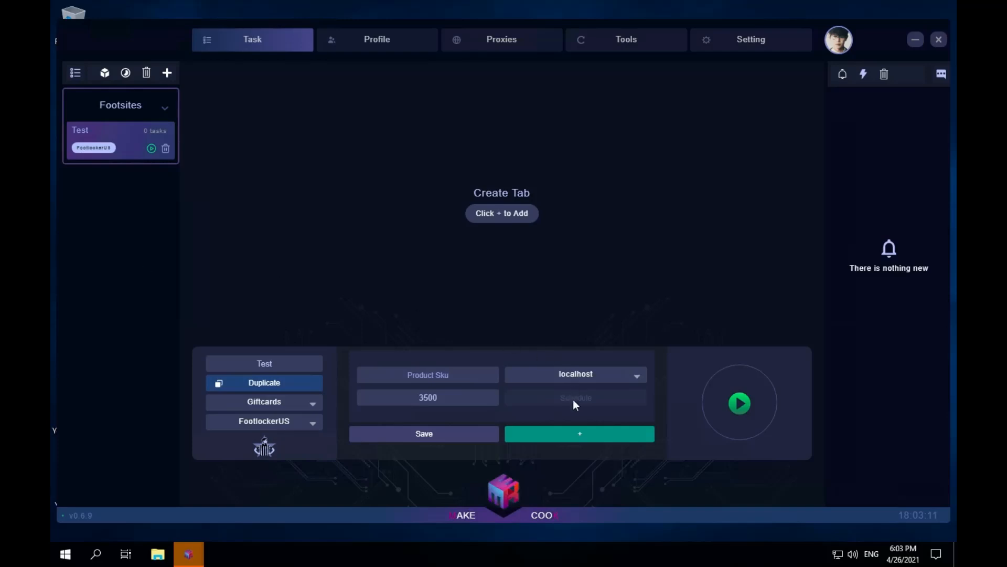
- Set the release's product SKU to 4444 and its proxy list to Test, and save the release
click(459, 374)
text(4444)
click(591, 377)
click(595, 412)
click(446, 433)
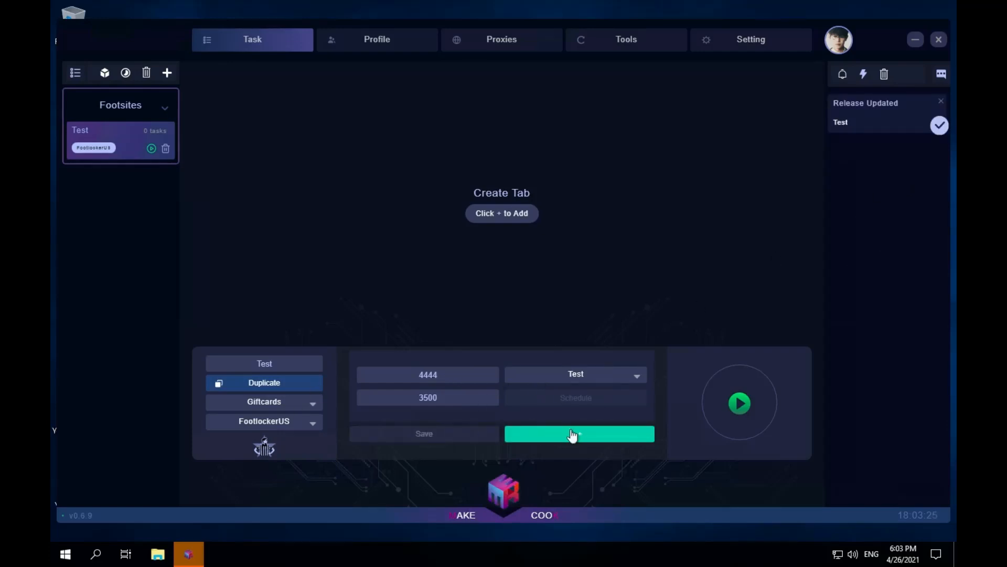
- Start adding tasks to the Test release and choose the Test profile for them
click(615, 440)
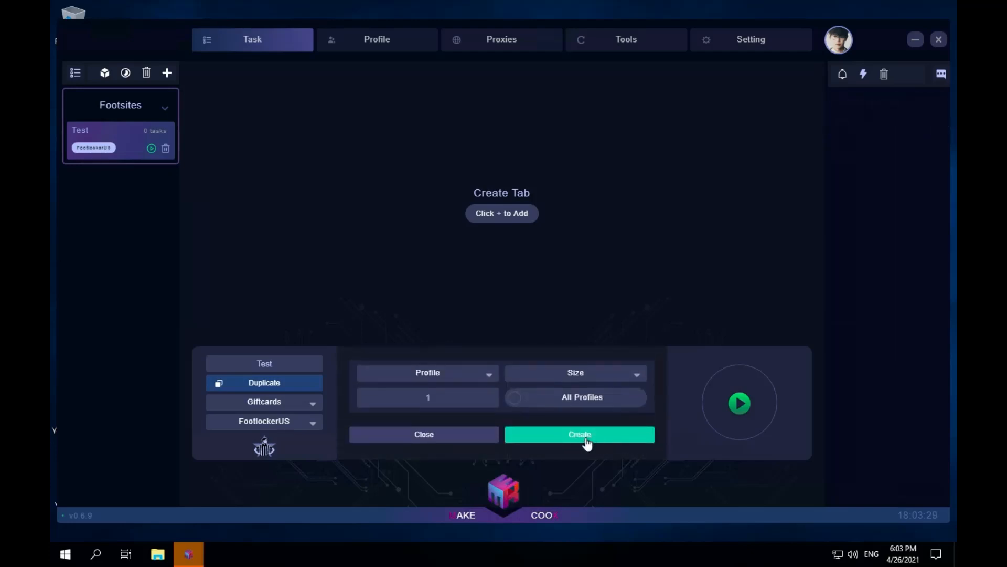
click(447, 374)
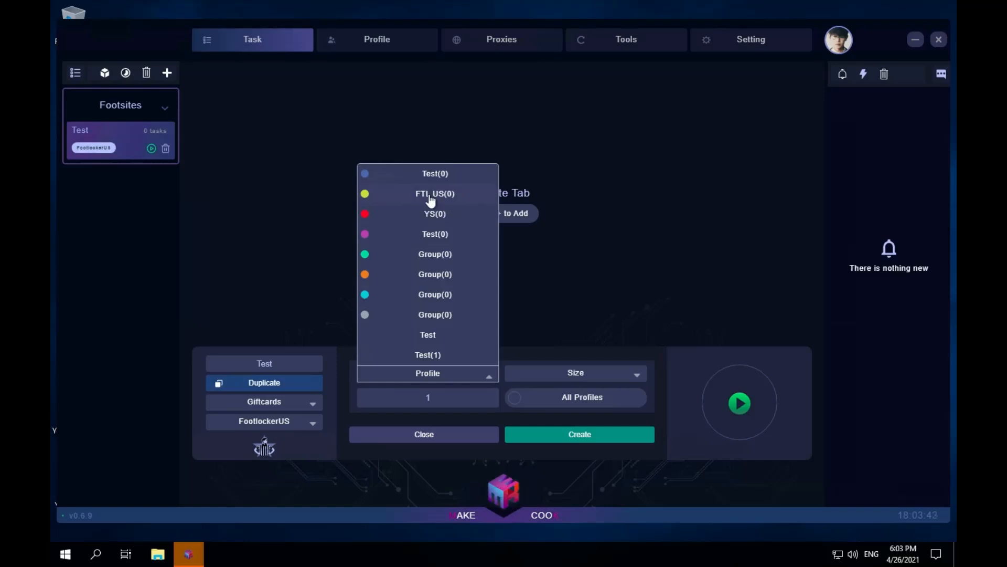
click(447, 337)
click(565, 355)
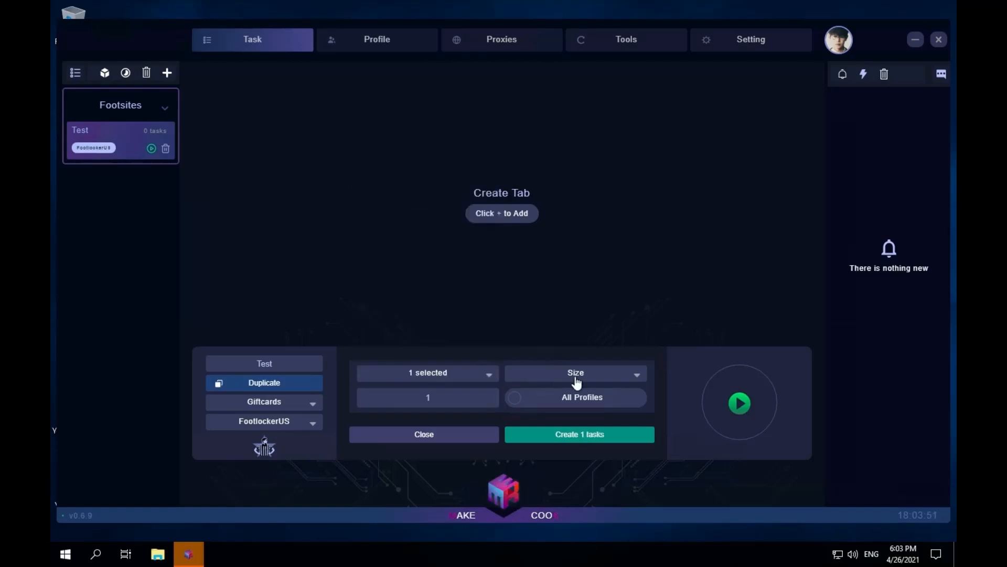
- Choose the sizes random, L and XL for the new tasks, leaving XXL and 3.5 unselected
click(578, 378)
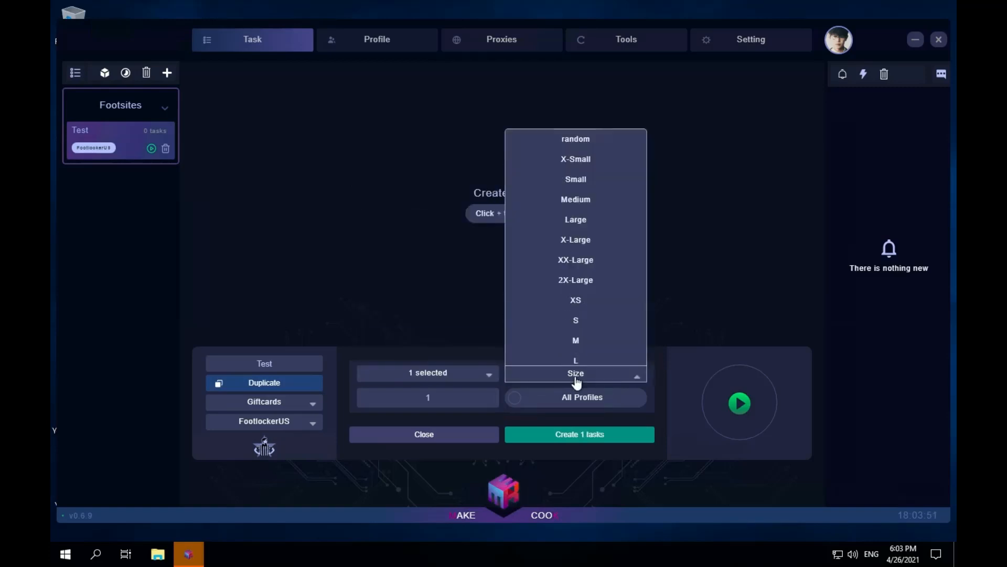
click(592, 130)
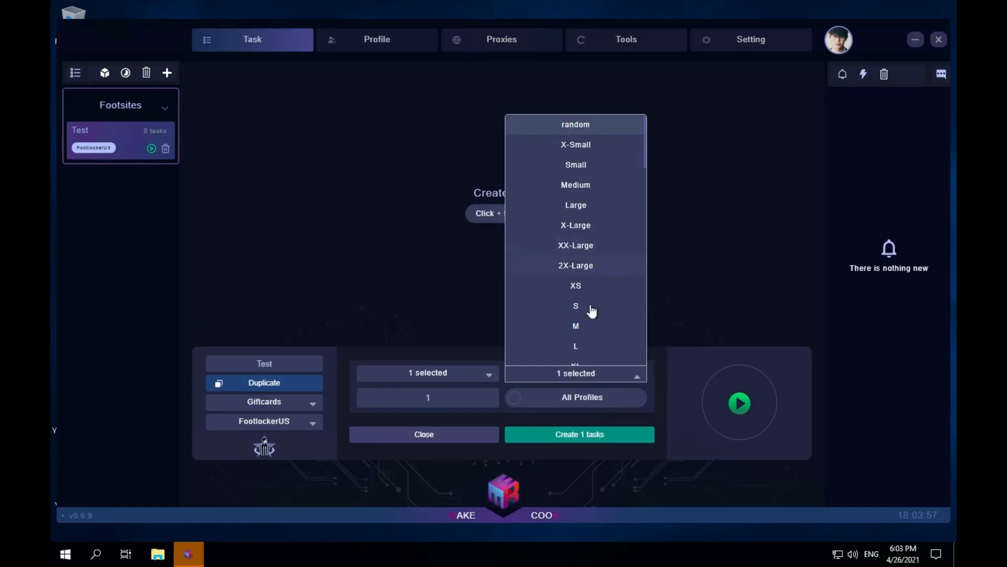
scroll(588, 320, down, 3)
click(576, 266)
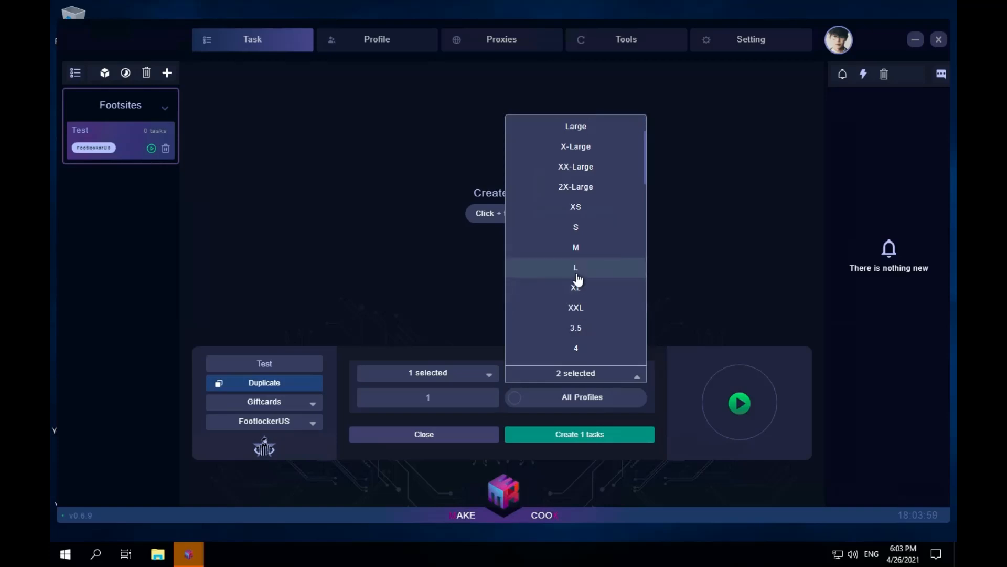
click(577, 287)
click(590, 310)
click(593, 333)
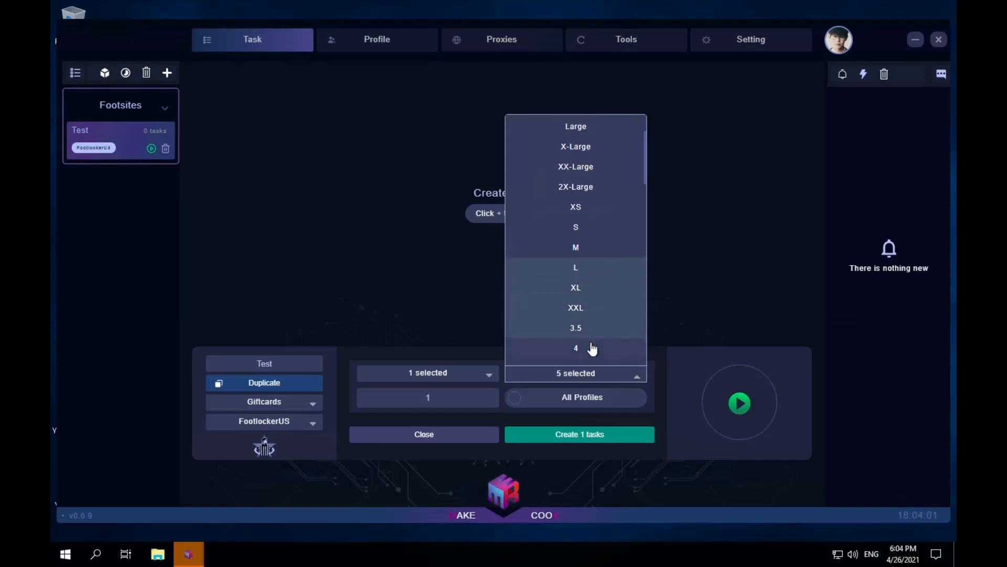
click(590, 326)
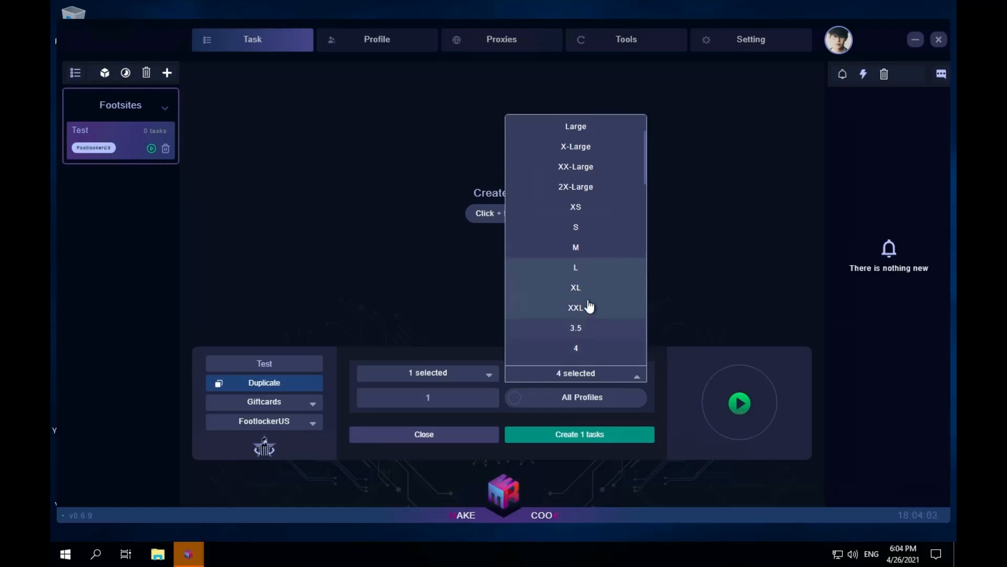
click(590, 307)
click(546, 410)
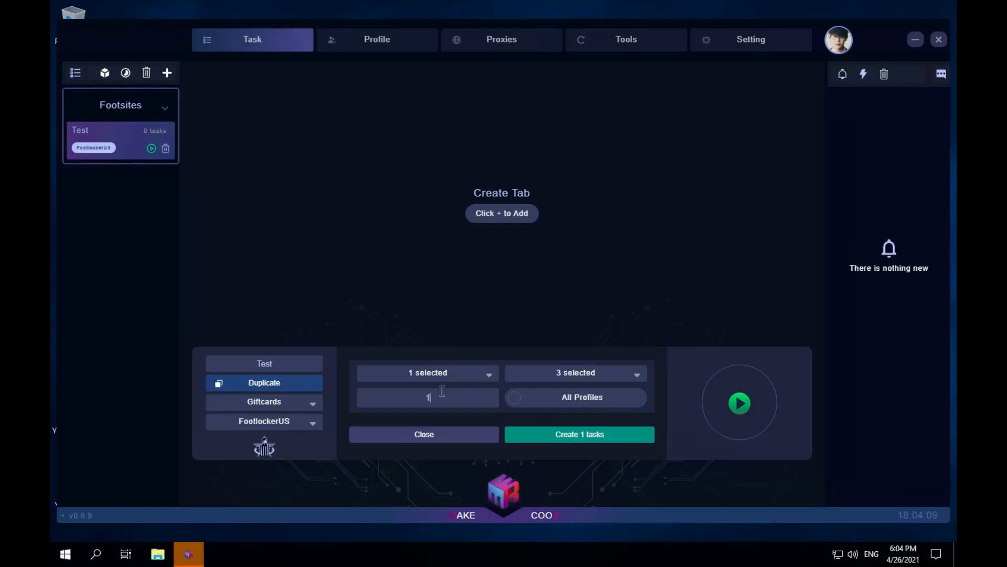
- Add the Test(1) profile to the selection, set the quantity to 5, and create the tasks
key(BackSpace)
click(467, 373)
click(439, 356)
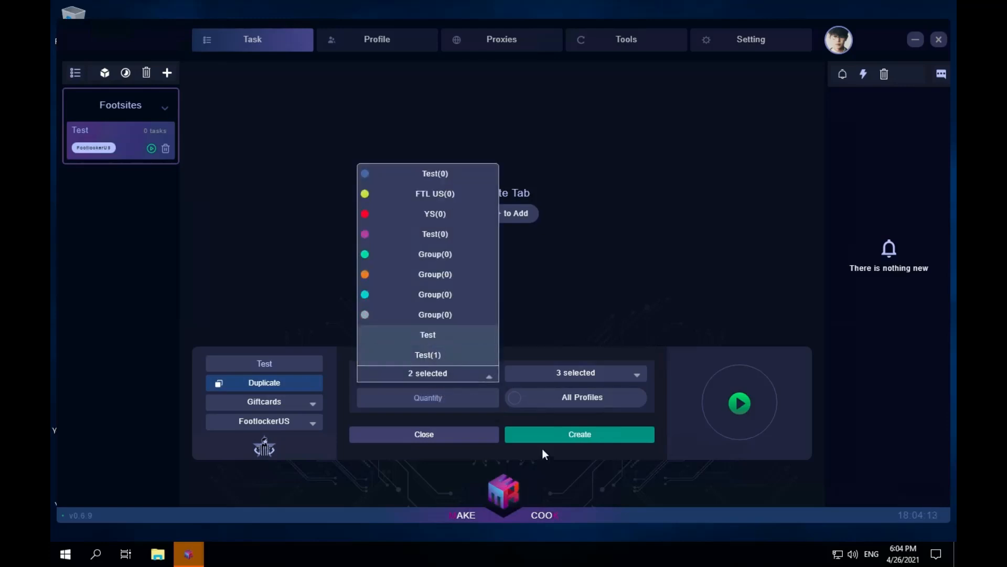
click(593, 416)
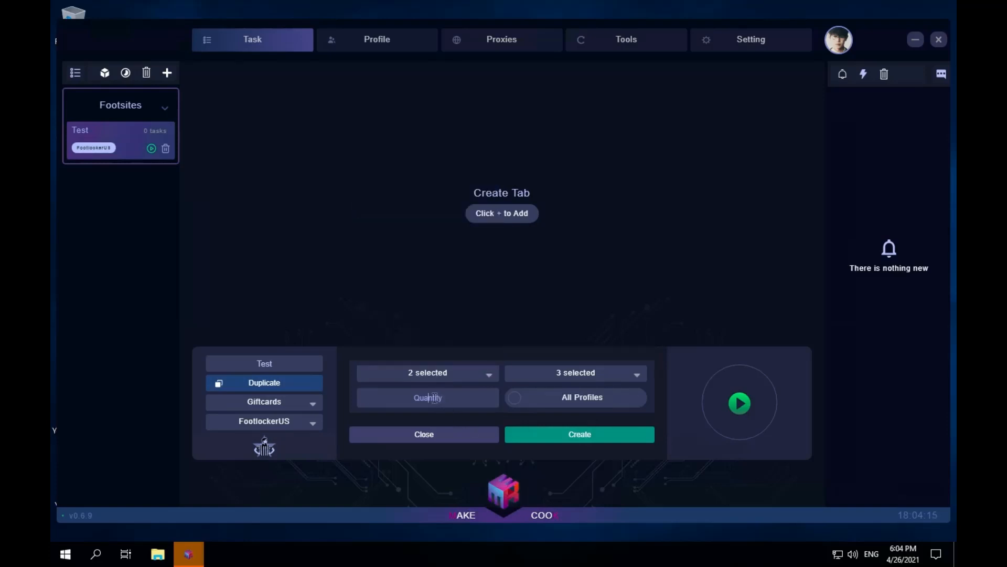
click(435, 397)
text(5)
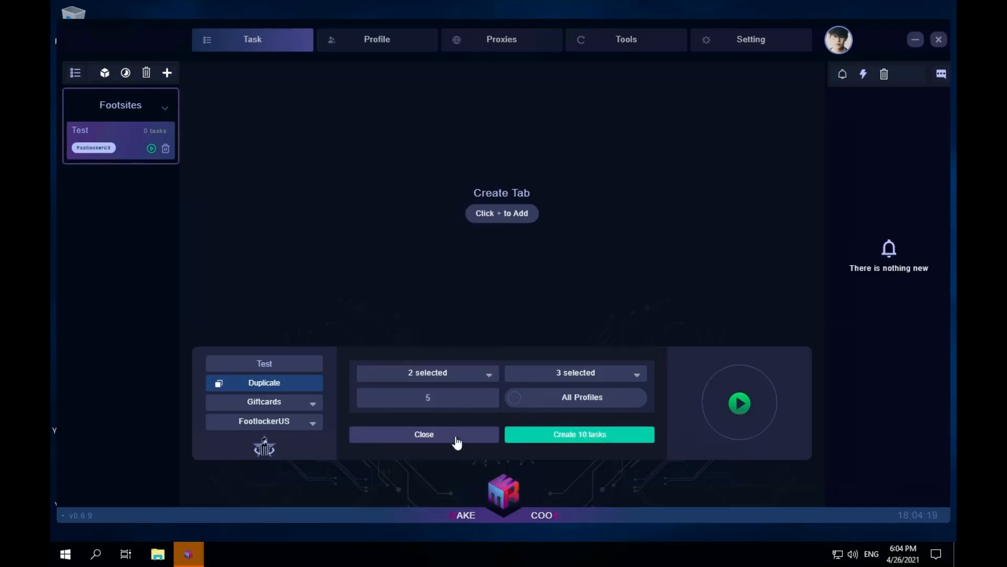
click(625, 440)
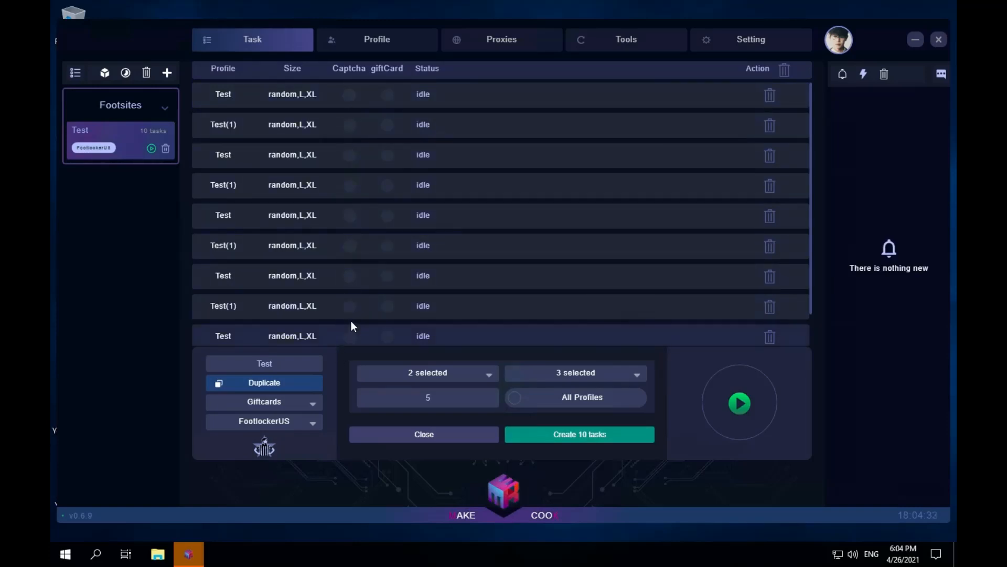
- Switch captcha on and off for the first two tasks individually, and enable captcha for all tasks at once
click(349, 96)
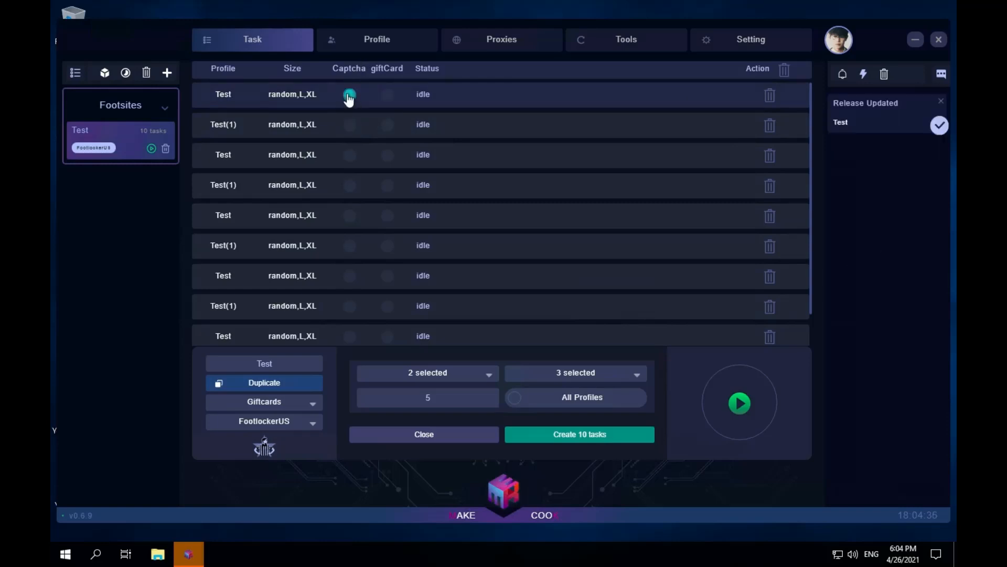
click(350, 126)
click(350, 126)
click(349, 95)
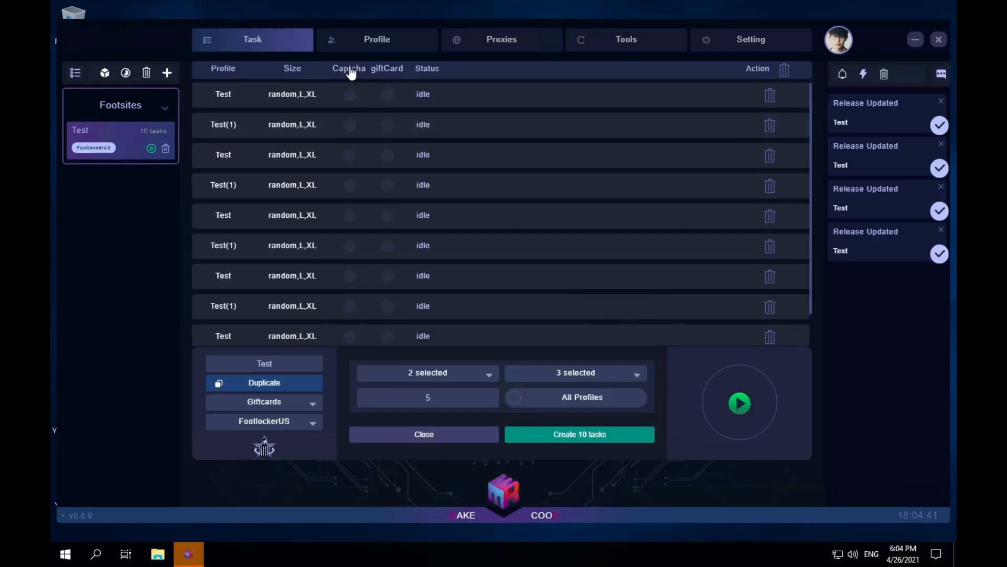
click(353, 73)
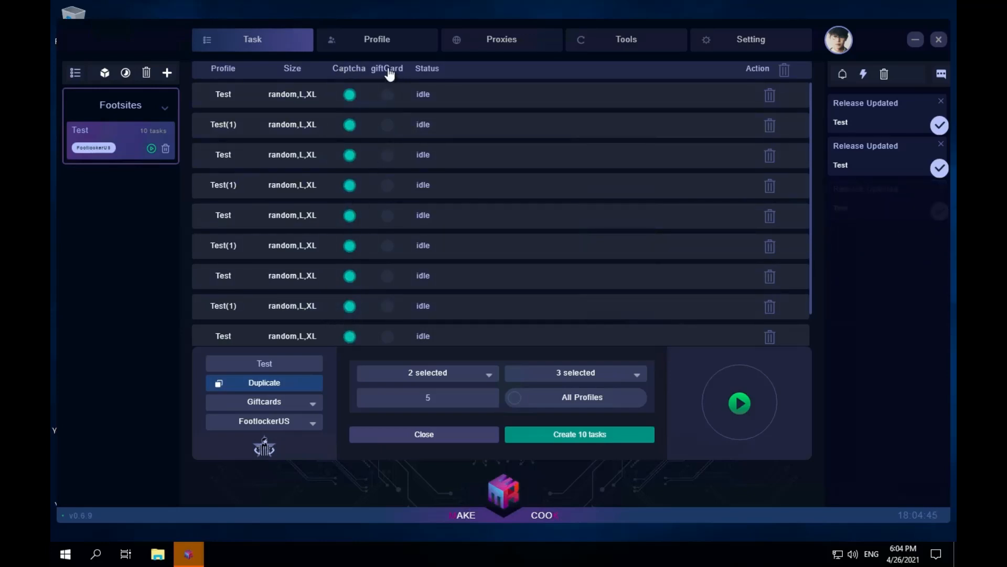
- View the release's gift card choices, and switch gift card use on and off for all tasks
click(292, 399)
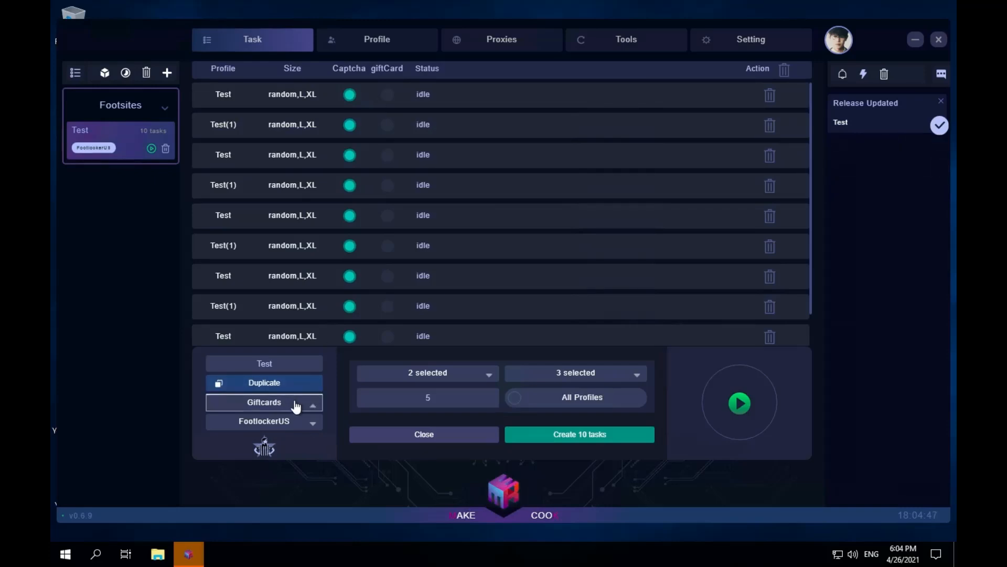
click(392, 70)
click(391, 70)
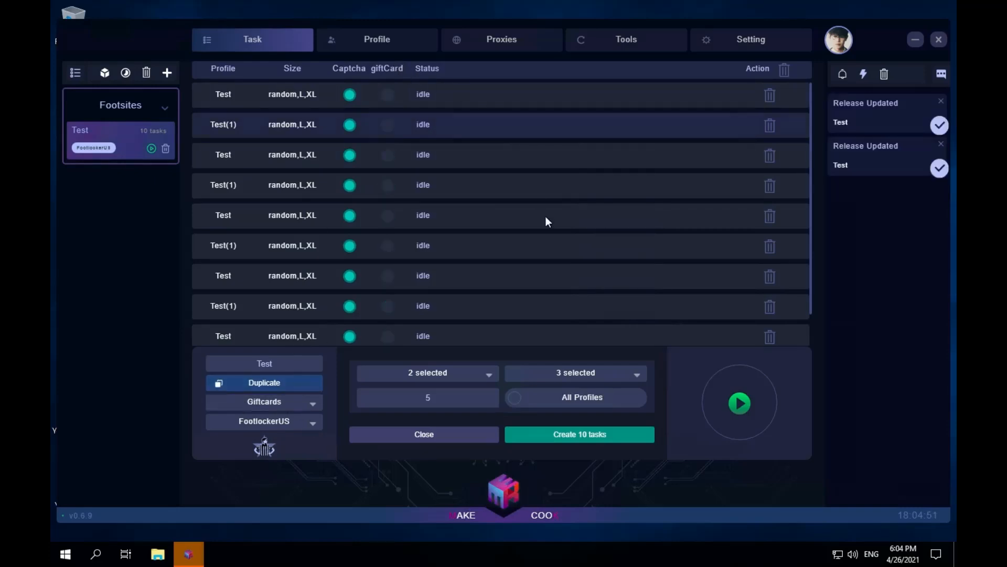
- Delete two tasks individually from the start of the list, and delete all the remaining tasks at once
click(771, 97)
click(771, 97)
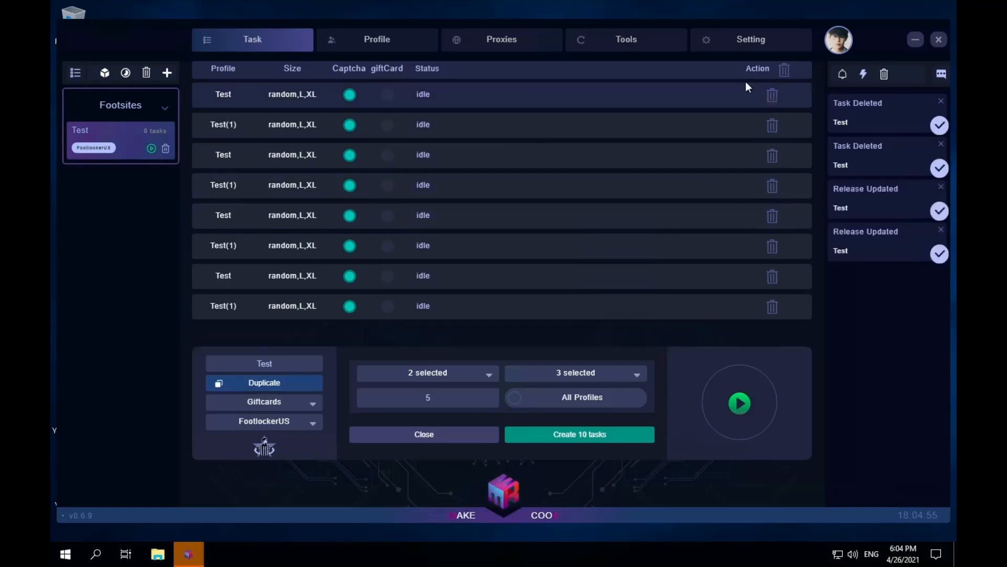
click(785, 68)
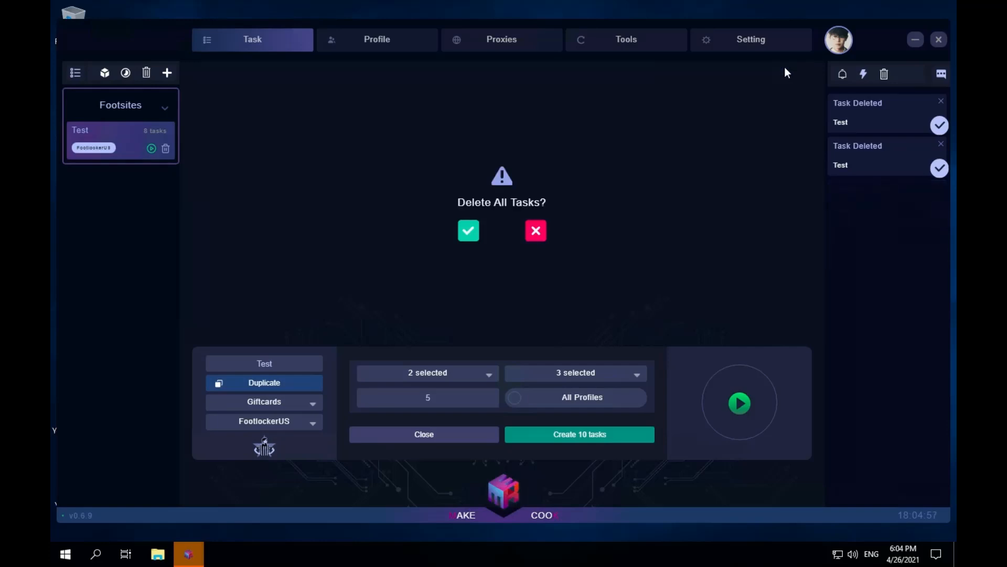
click(469, 229)
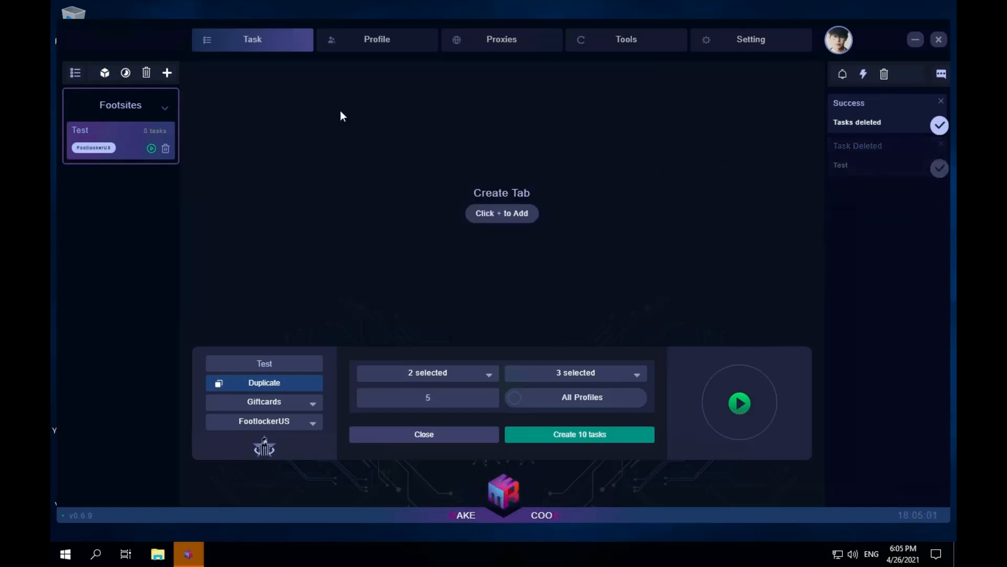
- Create a Yeezy Supply release named test
click(168, 73)
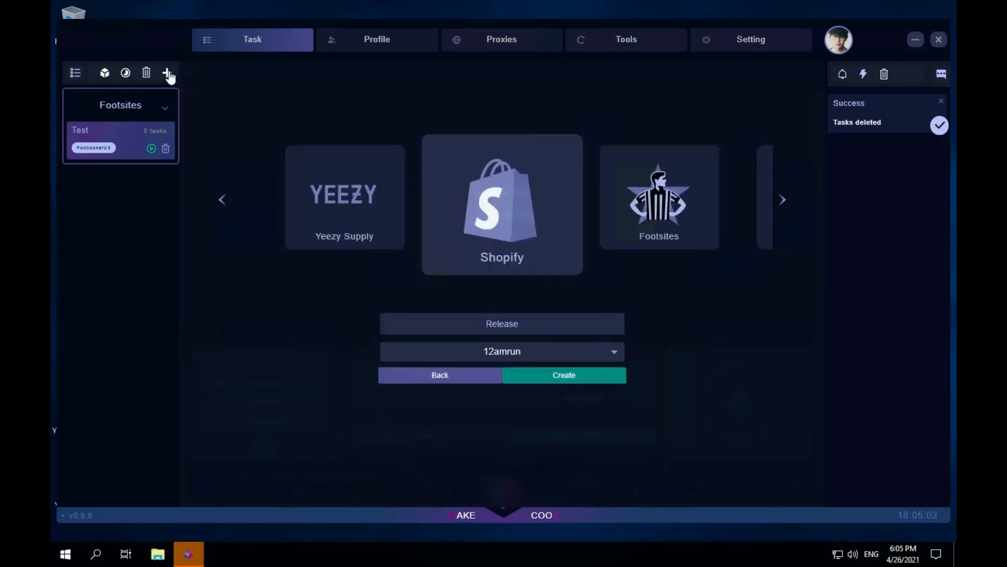
click(339, 191)
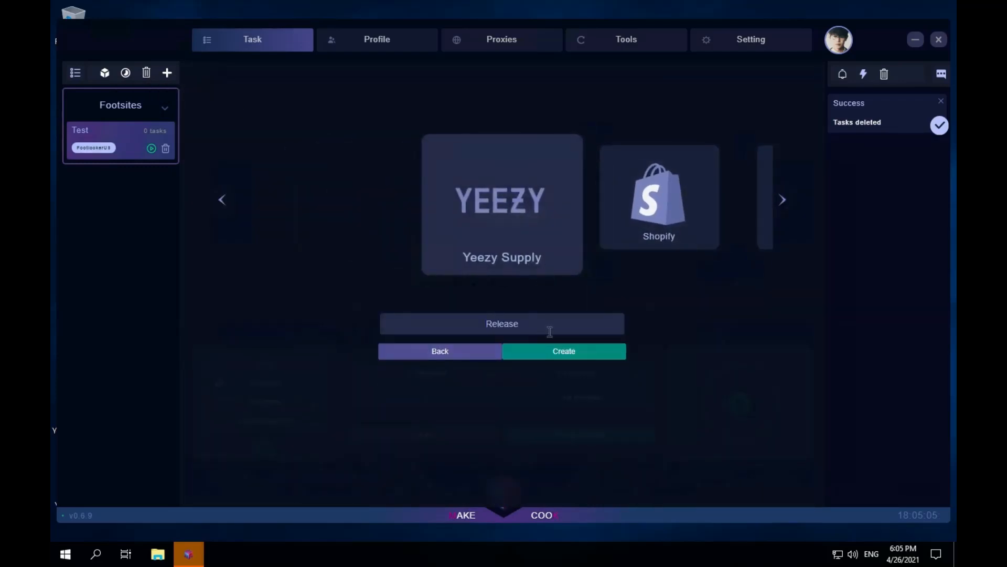
double_click(567, 330)
text(test)
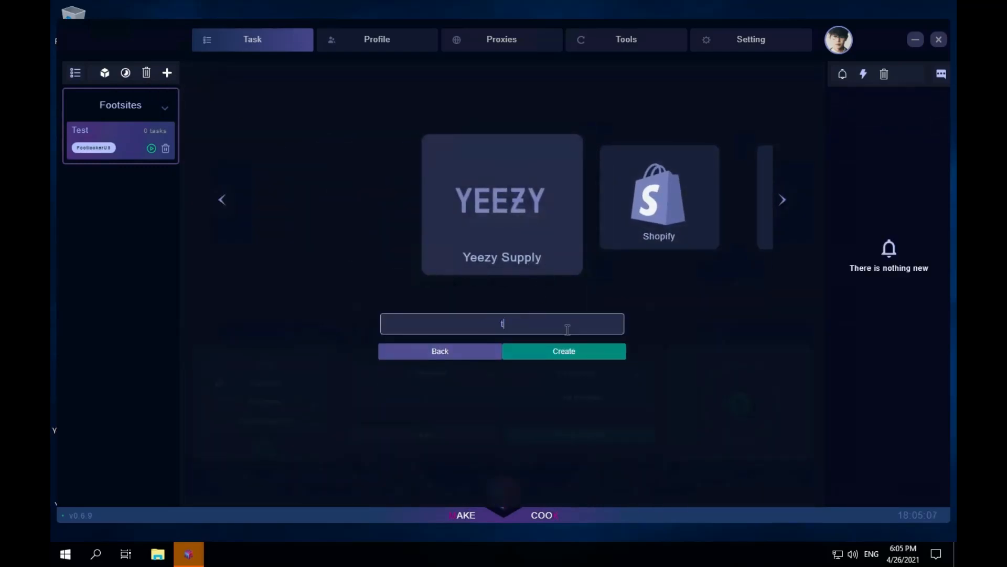
click(601, 346)
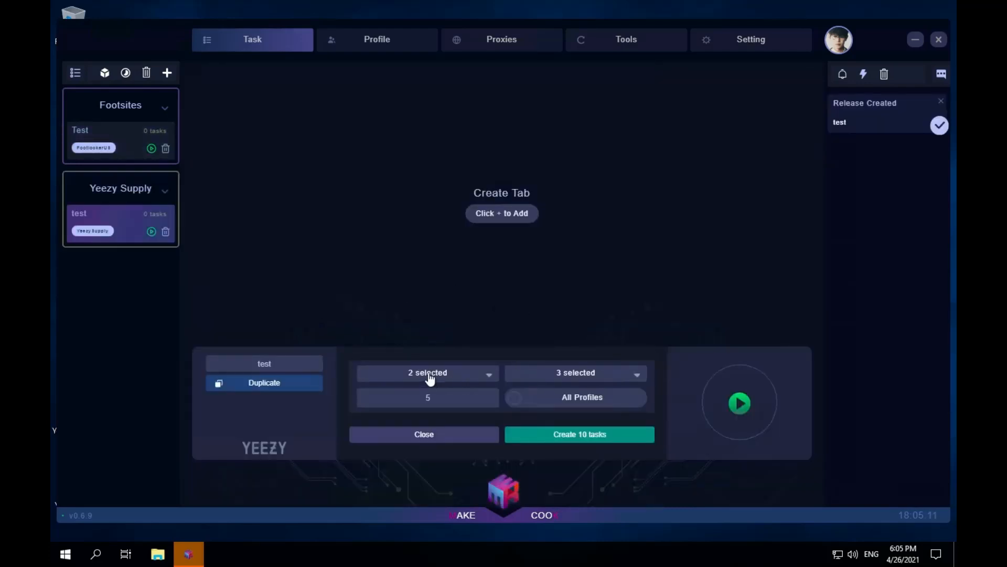
- Close the task creation form, set the Yeezy Supply release's proxy list to Test, and save the release settings
click(438, 434)
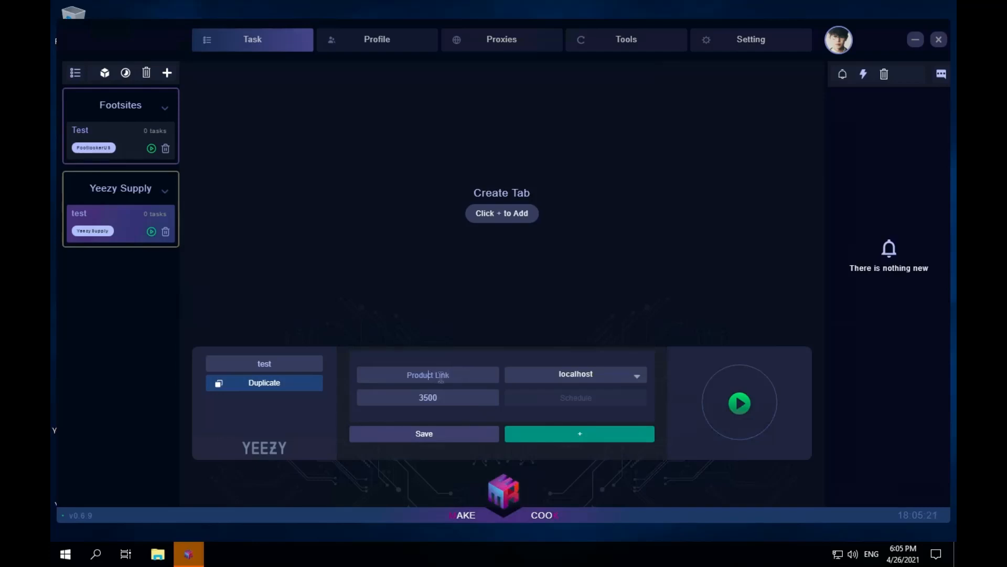
click(459, 376)
click(452, 401)
click(605, 378)
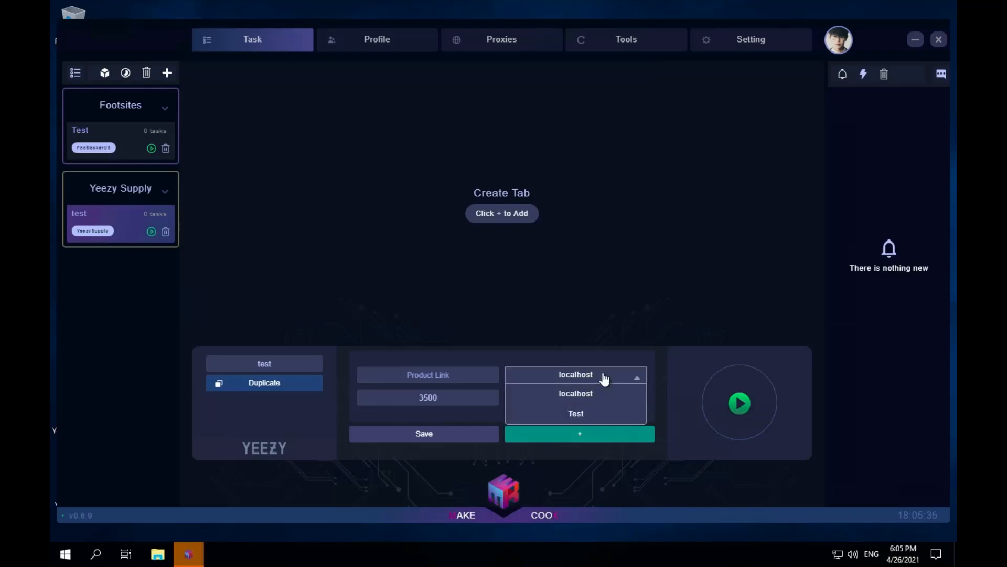
click(605, 412)
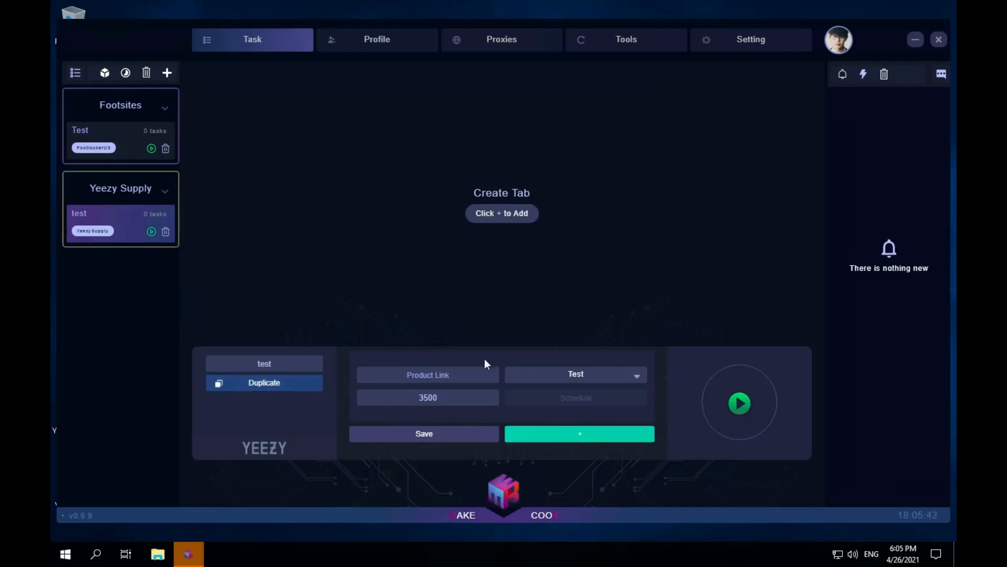
click(465, 437)
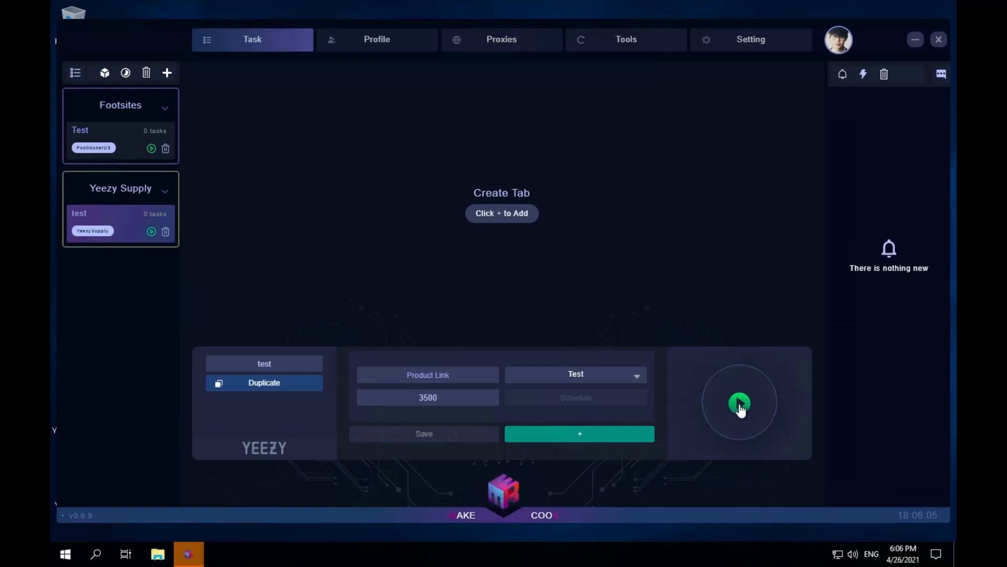
- Create 10 tasks in the Yeezy Supply release, and switch to the Footsites release and back to compare them
click(603, 432)
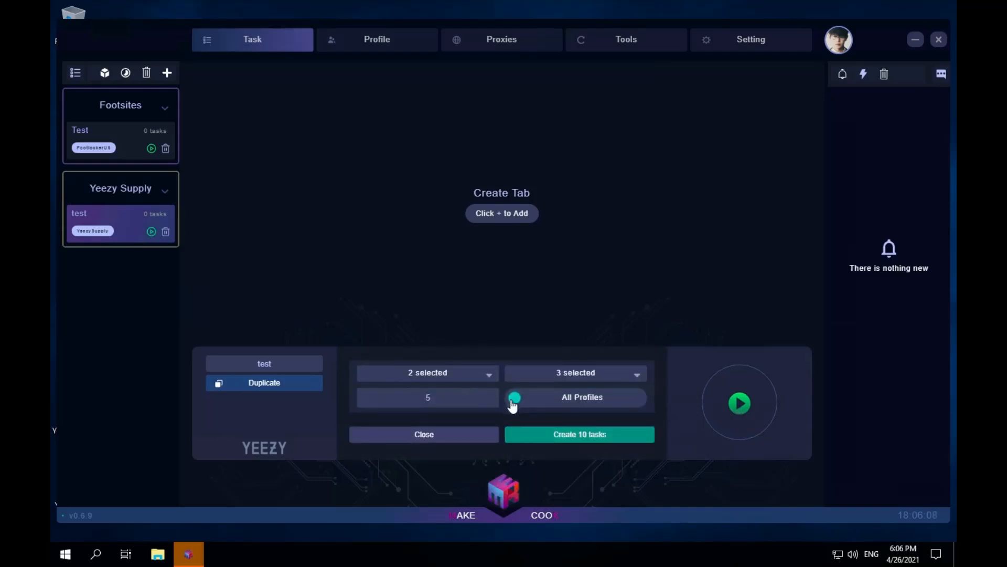
click(619, 434)
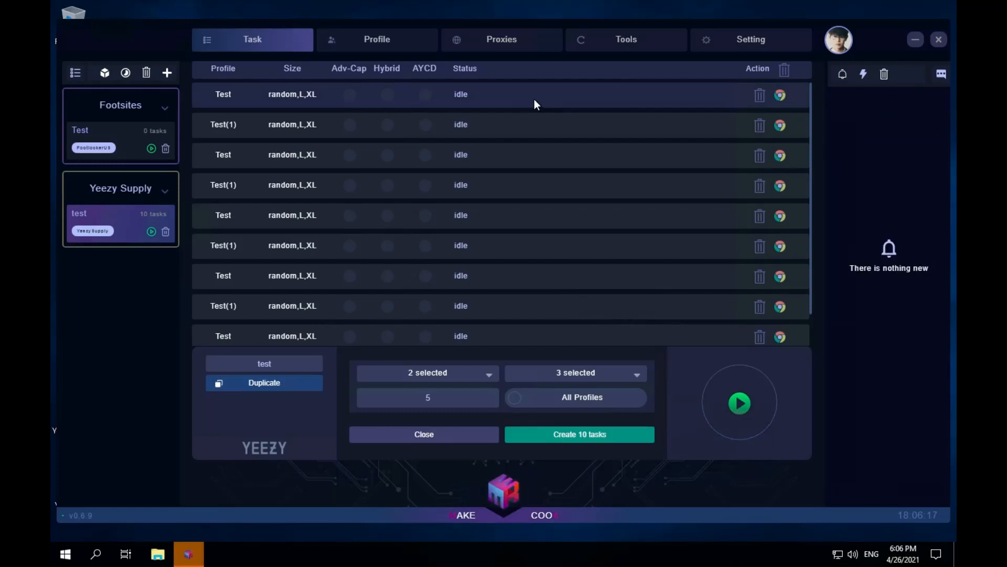
click(139, 135)
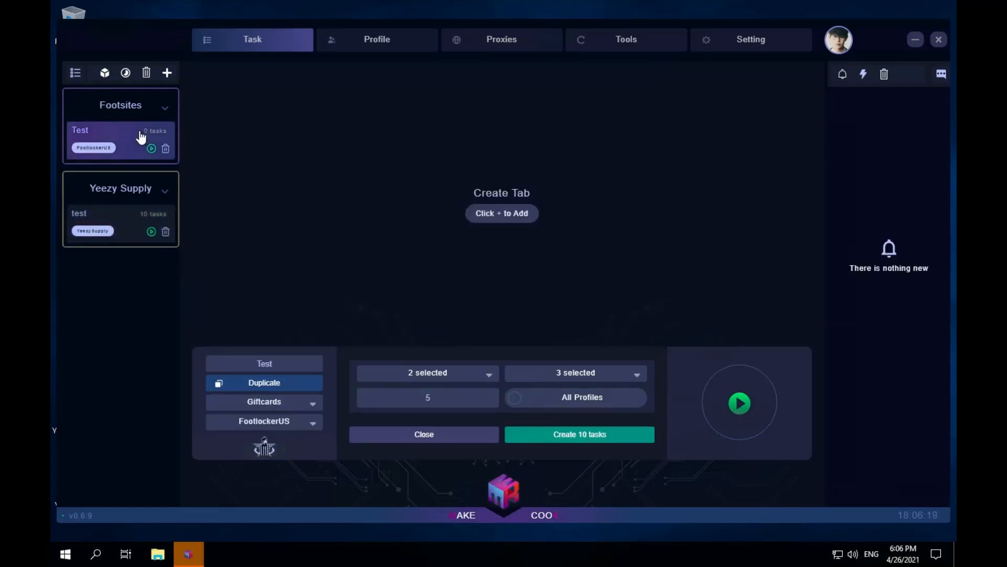
click(121, 232)
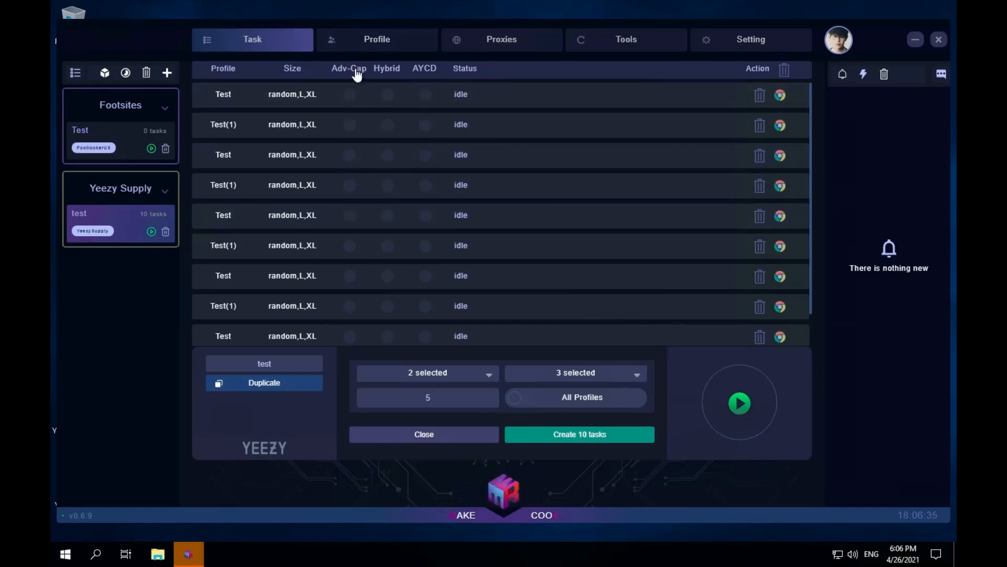
- Switch the Adv-Cap and AYCD captcha options on and off for all the Yeezy Supply tasks
click(356, 71)
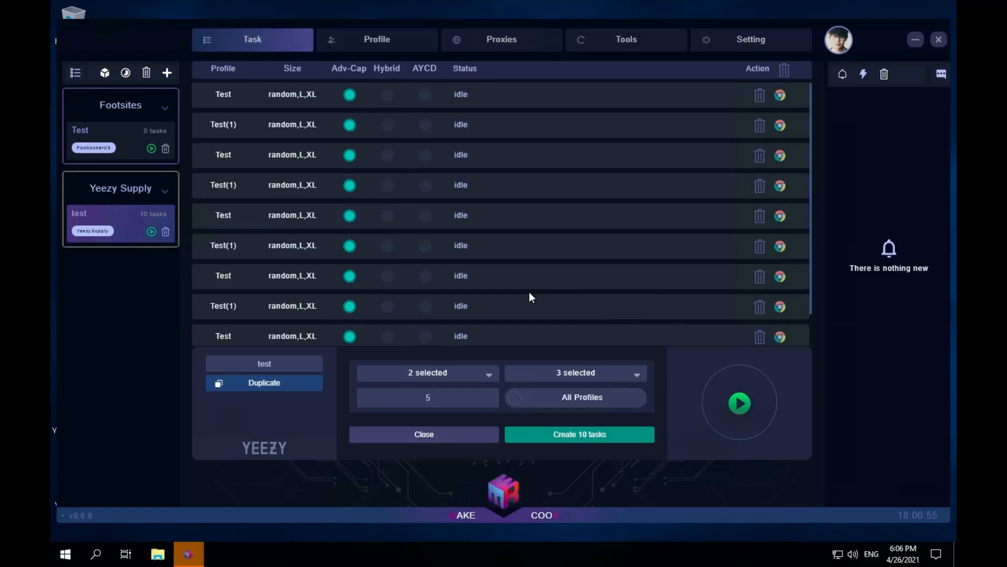
click(425, 73)
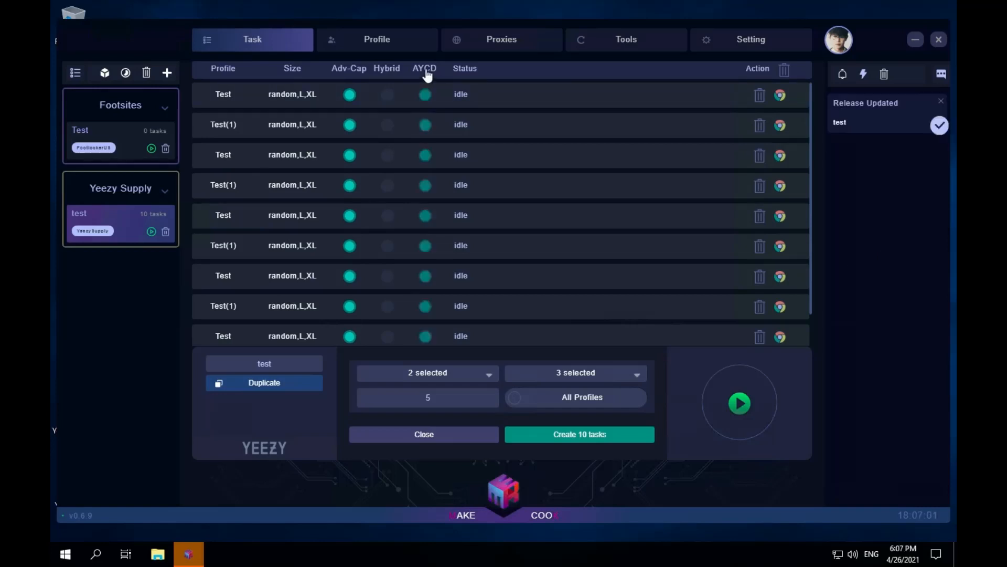
click(425, 73)
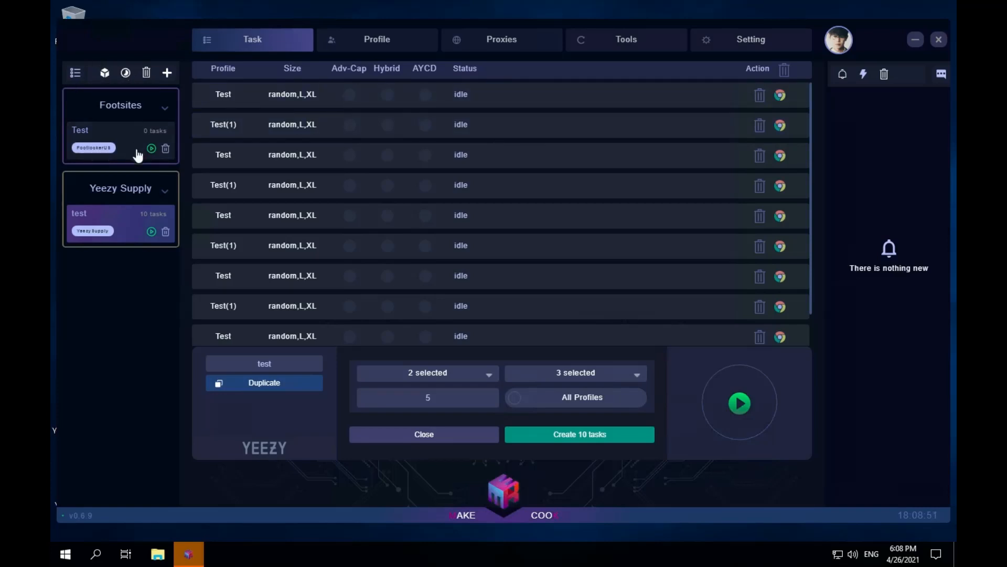
- Show the mass edit options, and browse the stores available for site monitoring and try the monitor toggle
click(126, 74)
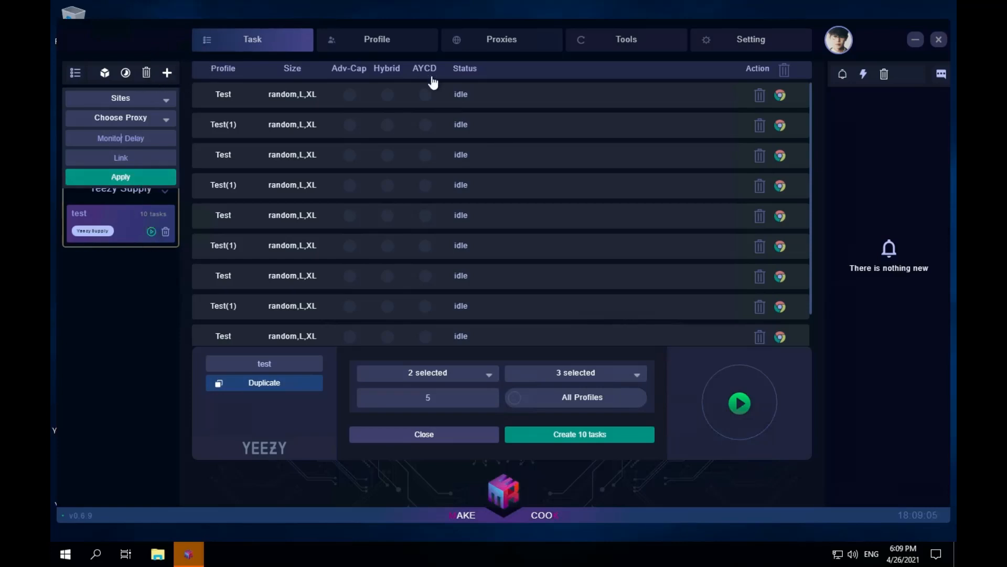
click(865, 76)
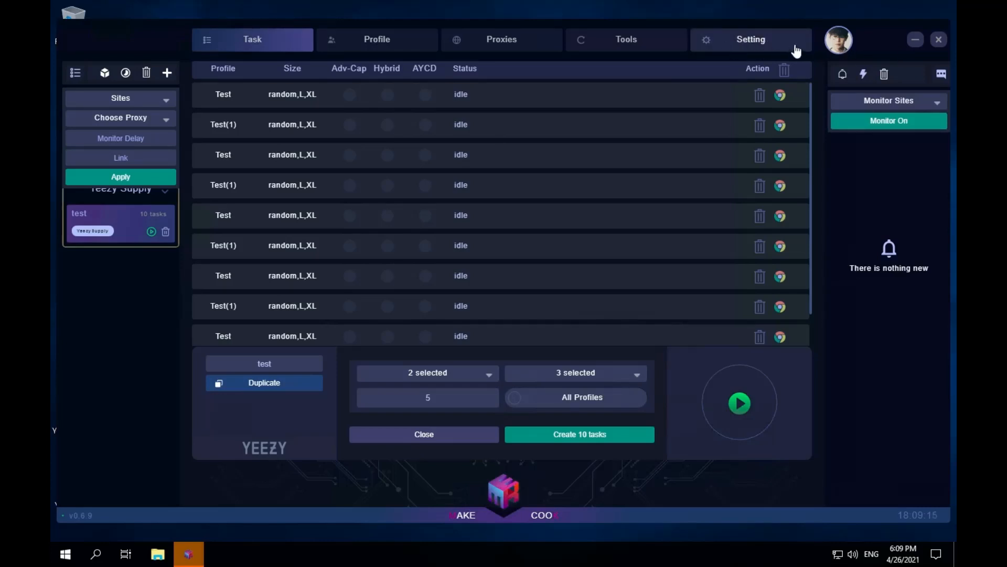
click(918, 104)
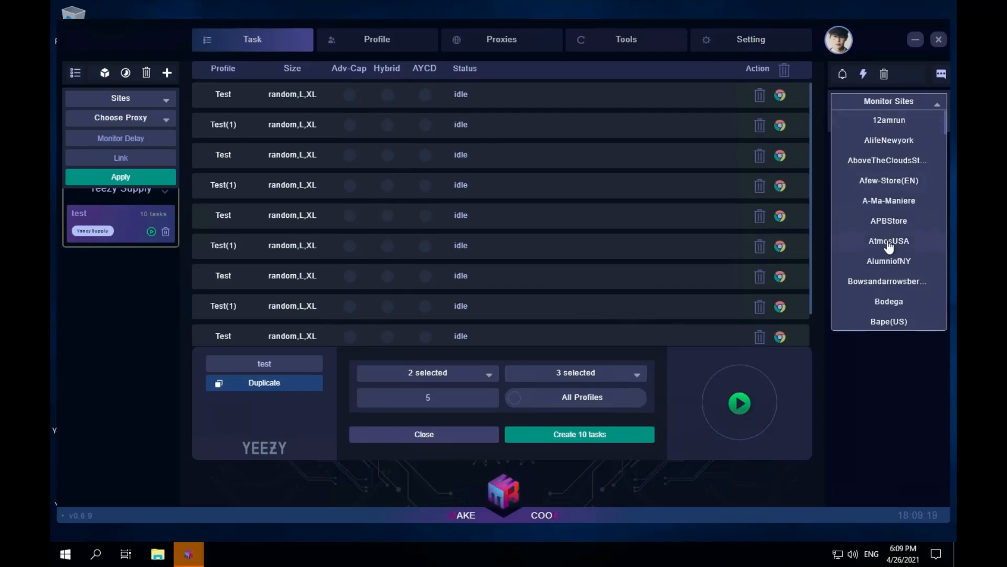
scroll(890, 245, down, 1)
scroll(892, 241, up, 1)
scroll(882, 256, down, 8)
scroll(881, 254, down, 4)
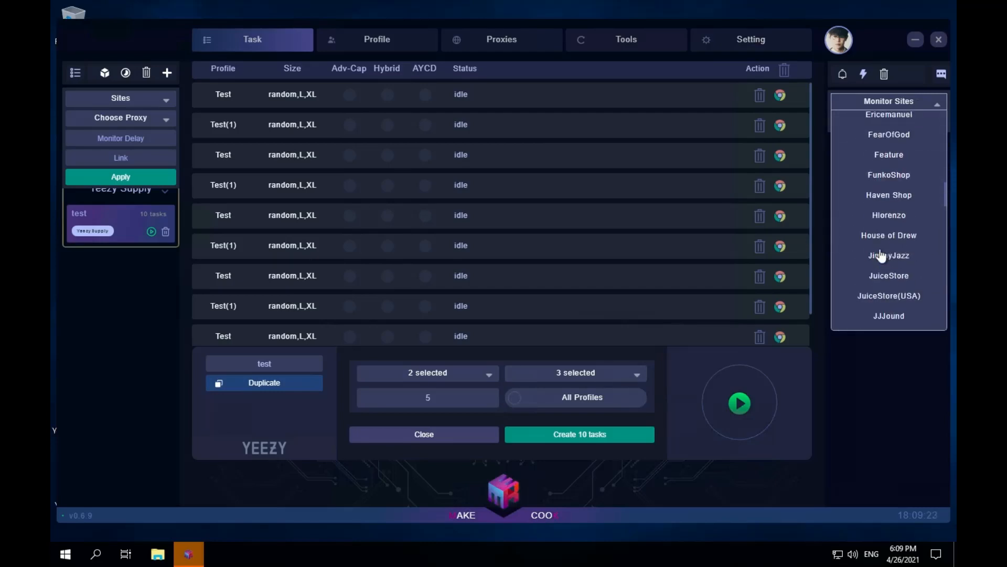
scroll(881, 256, up, 12)
click(895, 404)
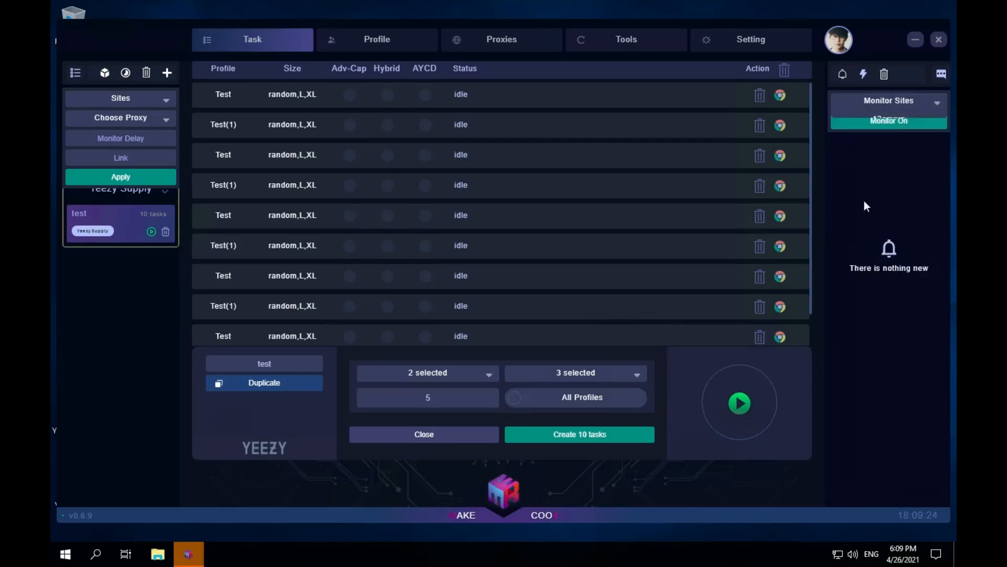
click(901, 123)
click(901, 124)
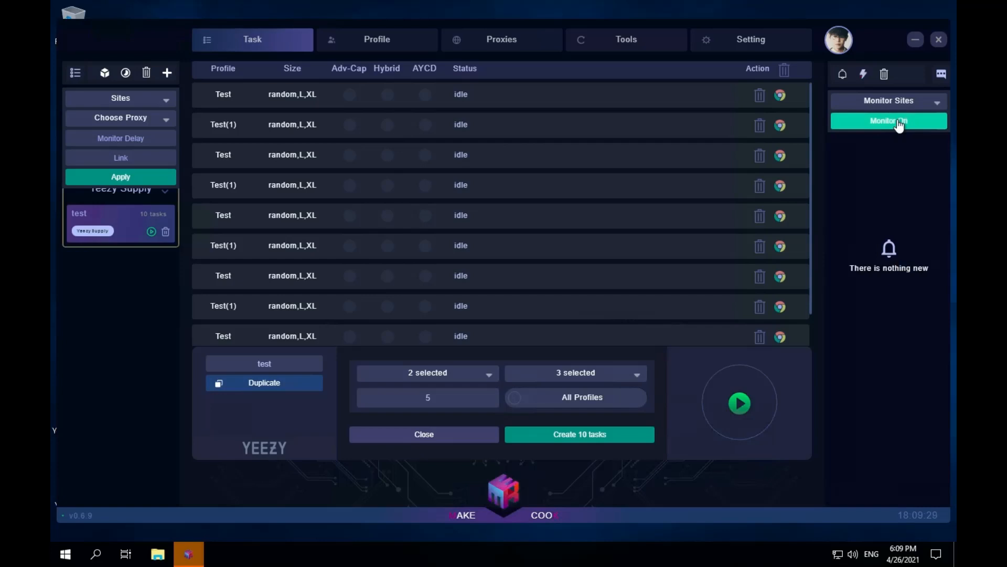
- Review the webhook, import/export and quick task settings, and return to the task list
click(755, 40)
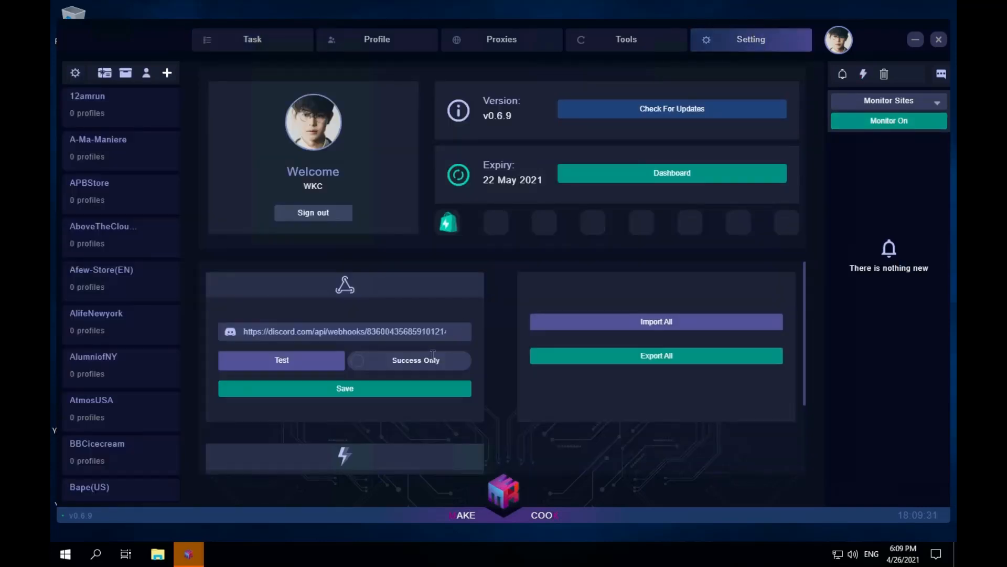
scroll(364, 453, down, 2)
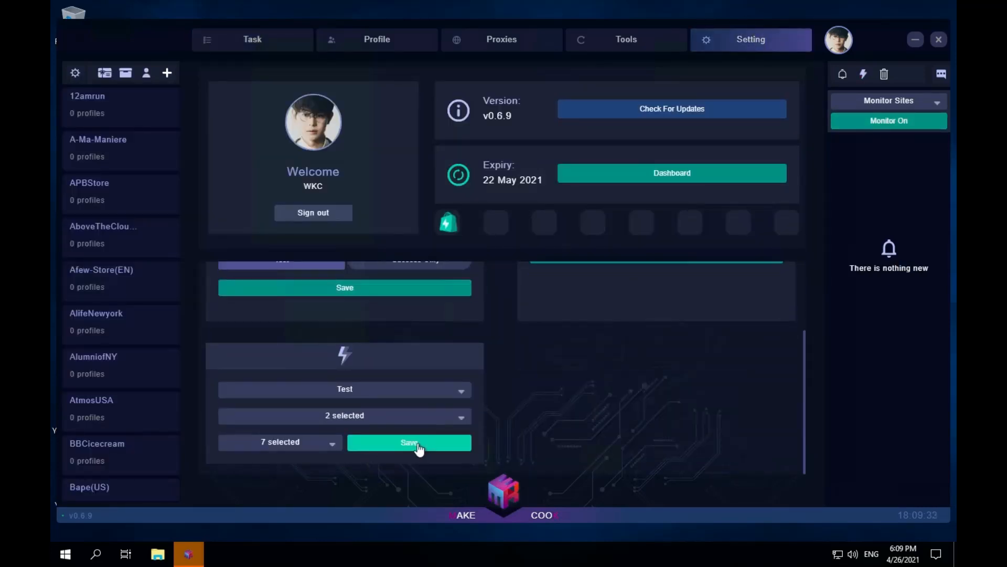
scroll(486, 339, up, 2)
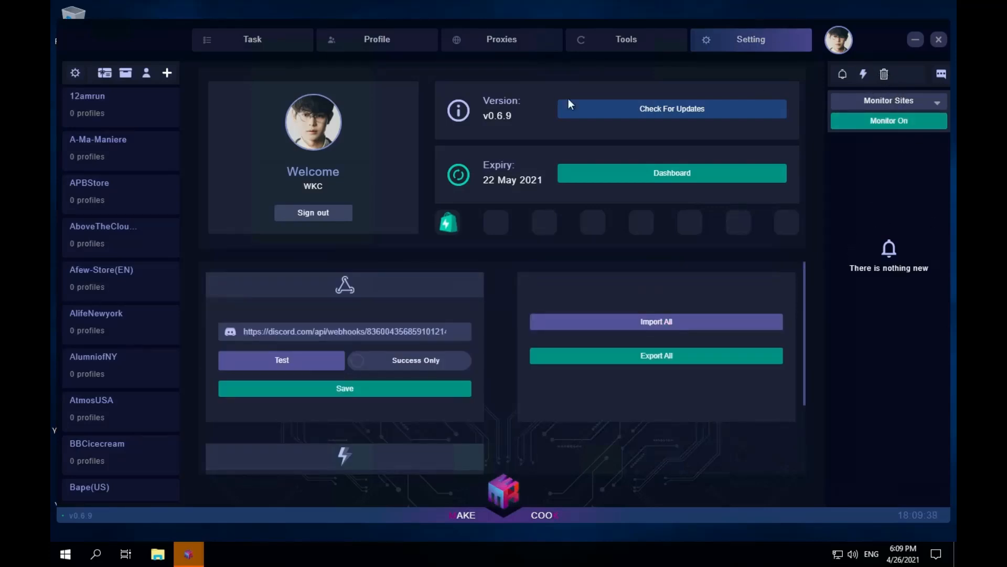
click(280, 47)
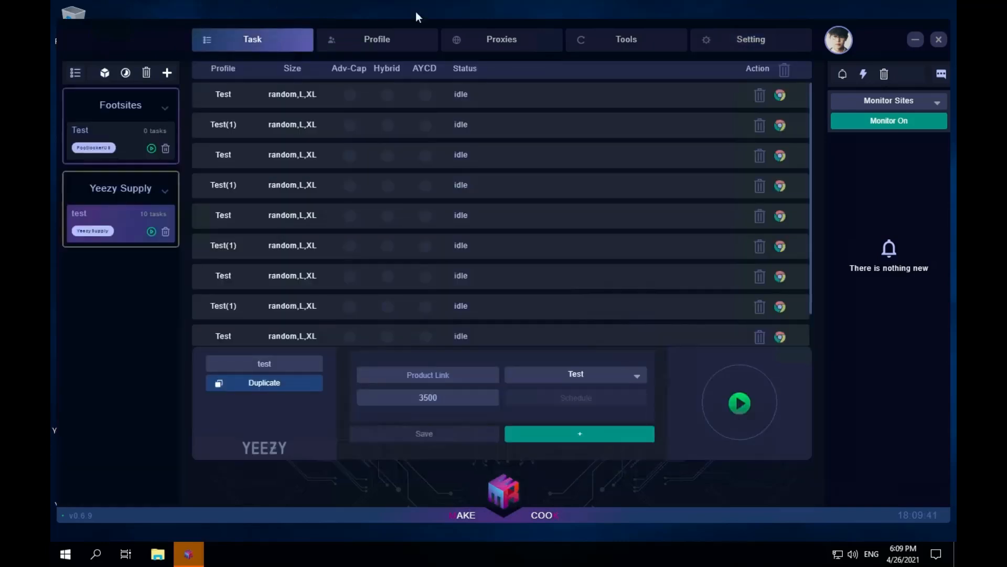